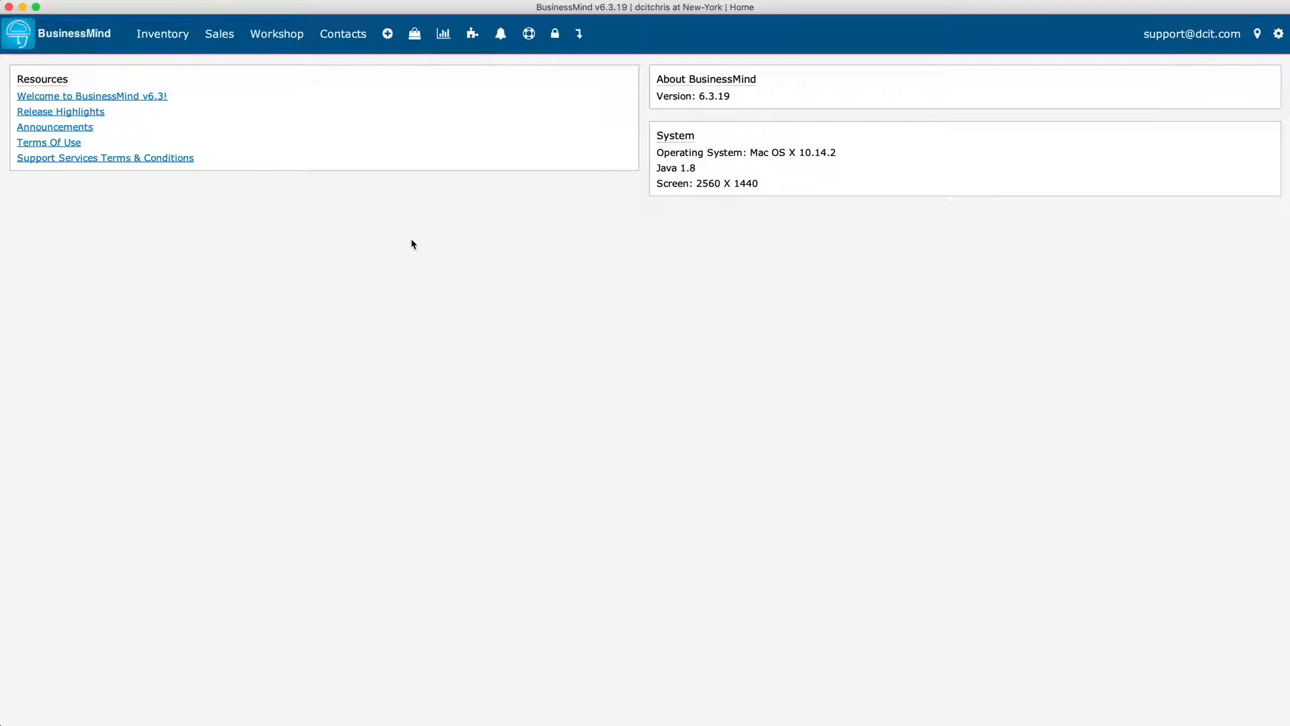
# Open the inventory form for receiving stock from a supplier.
pyautogui.click(388, 34)
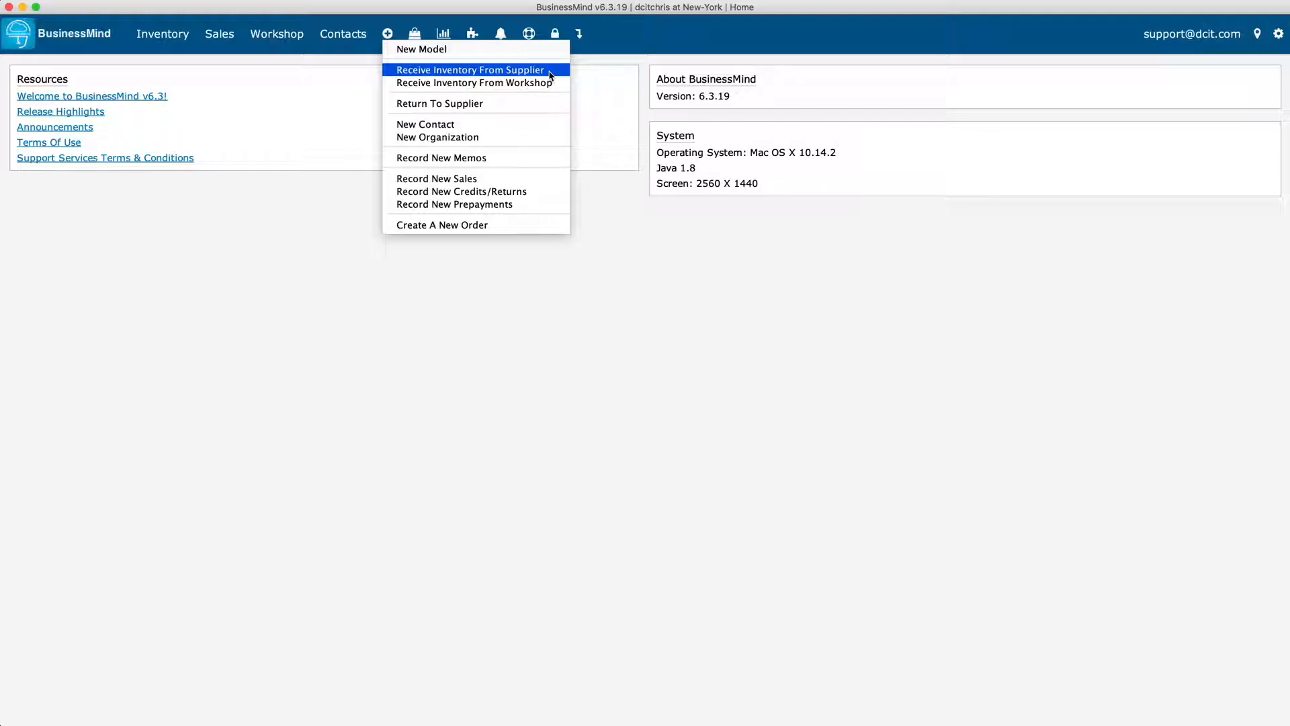
pyautogui.click(162, 36)
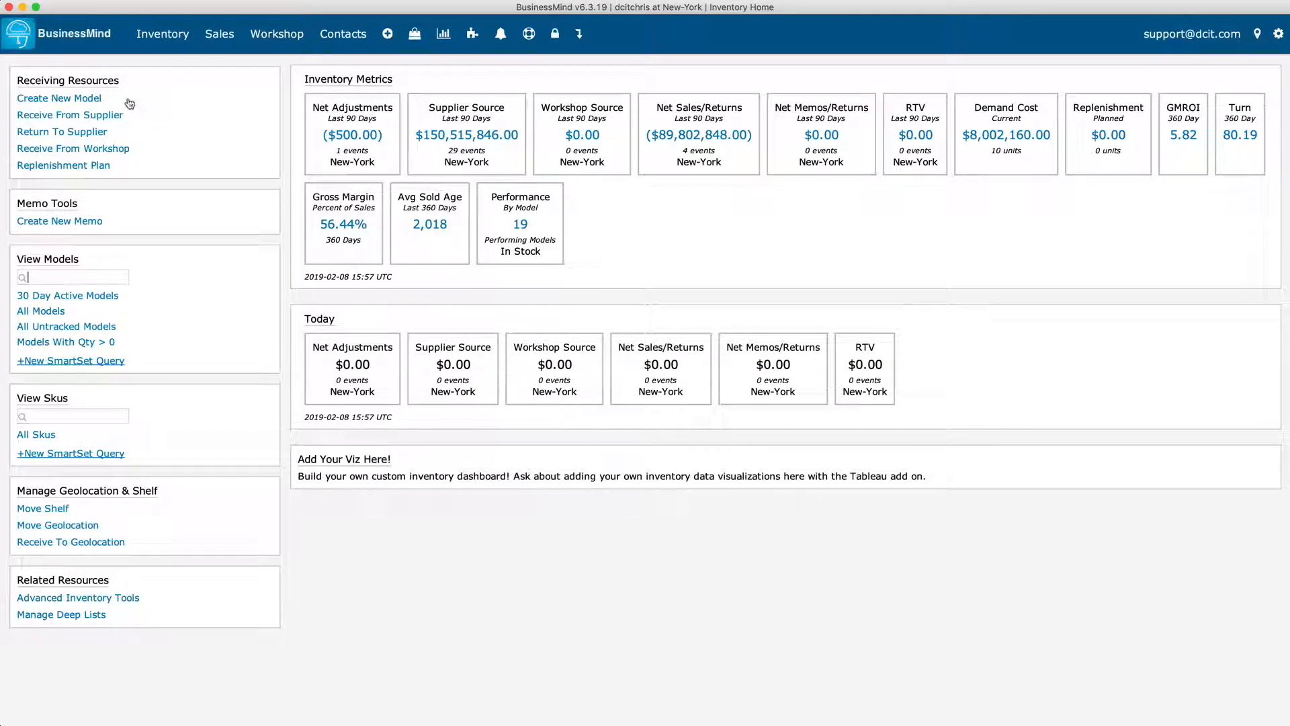
pyautogui.click(108, 118)
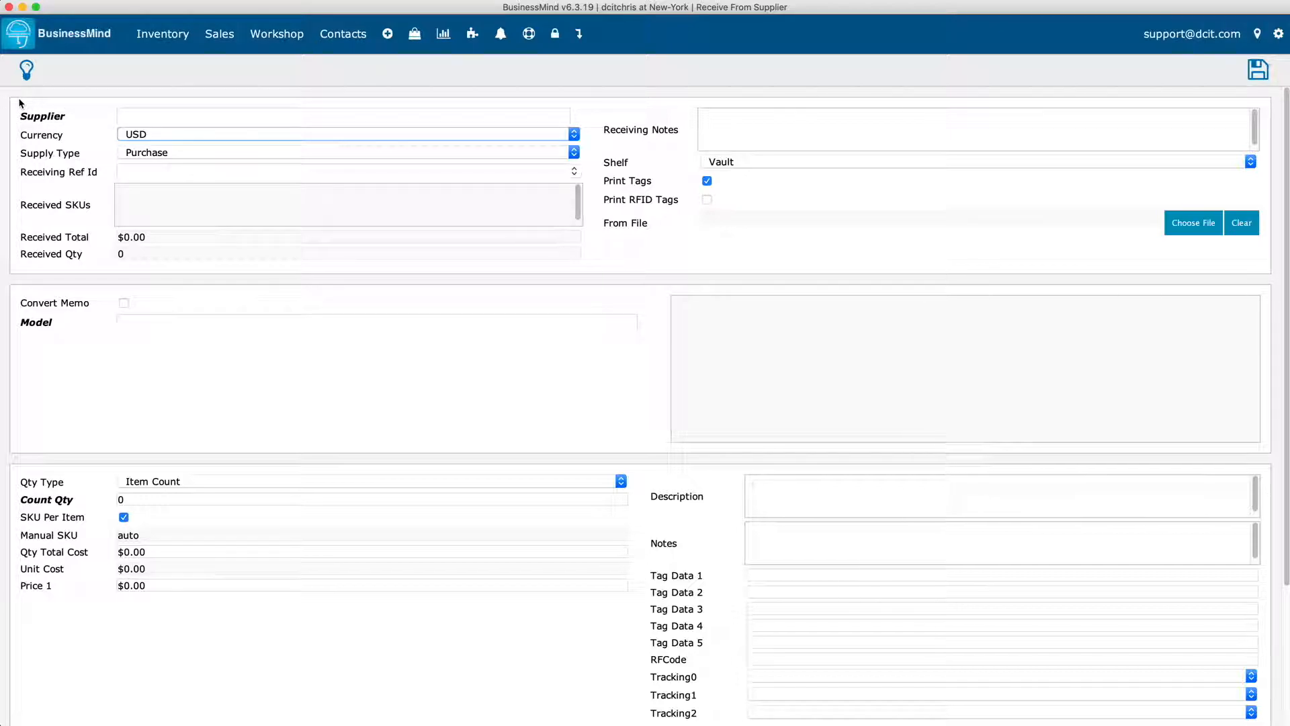
# Choose MDVIANI, New York NY as the supplier and set the supply type to Consignment.
pyautogui.click(135, 115)
pyautogui.write('m')
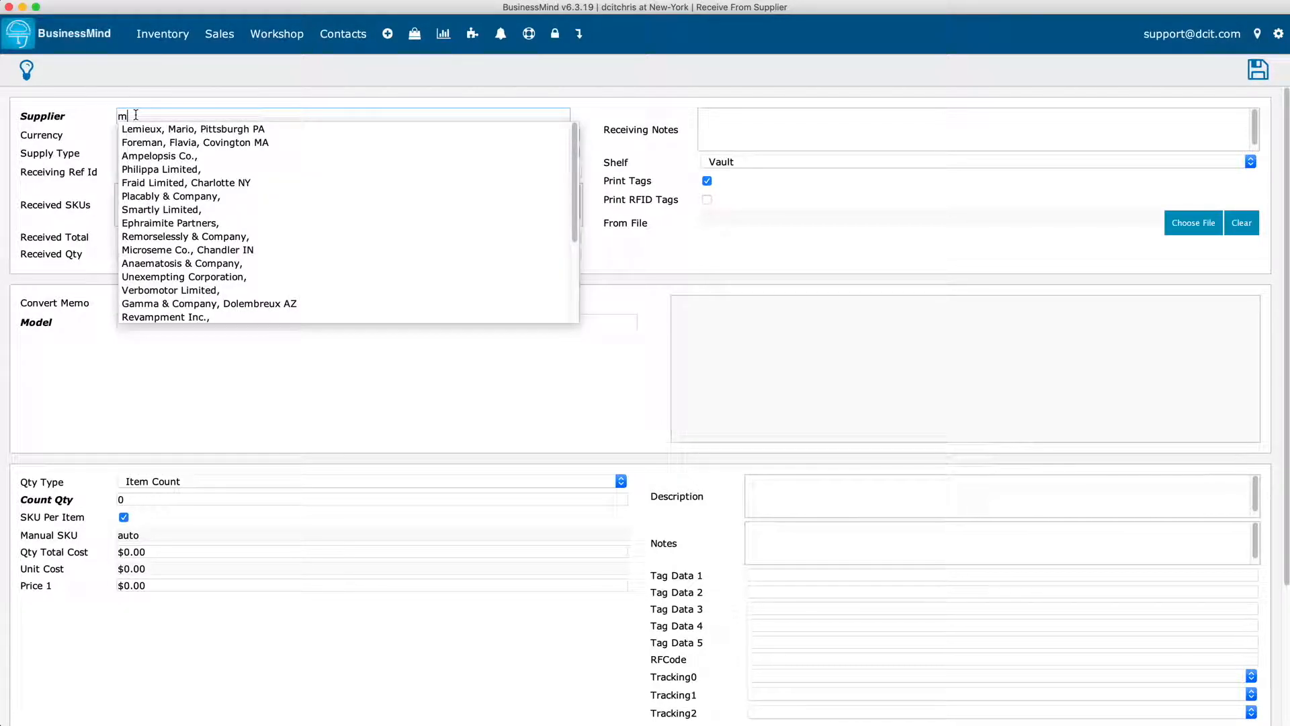
pyautogui.write('d')
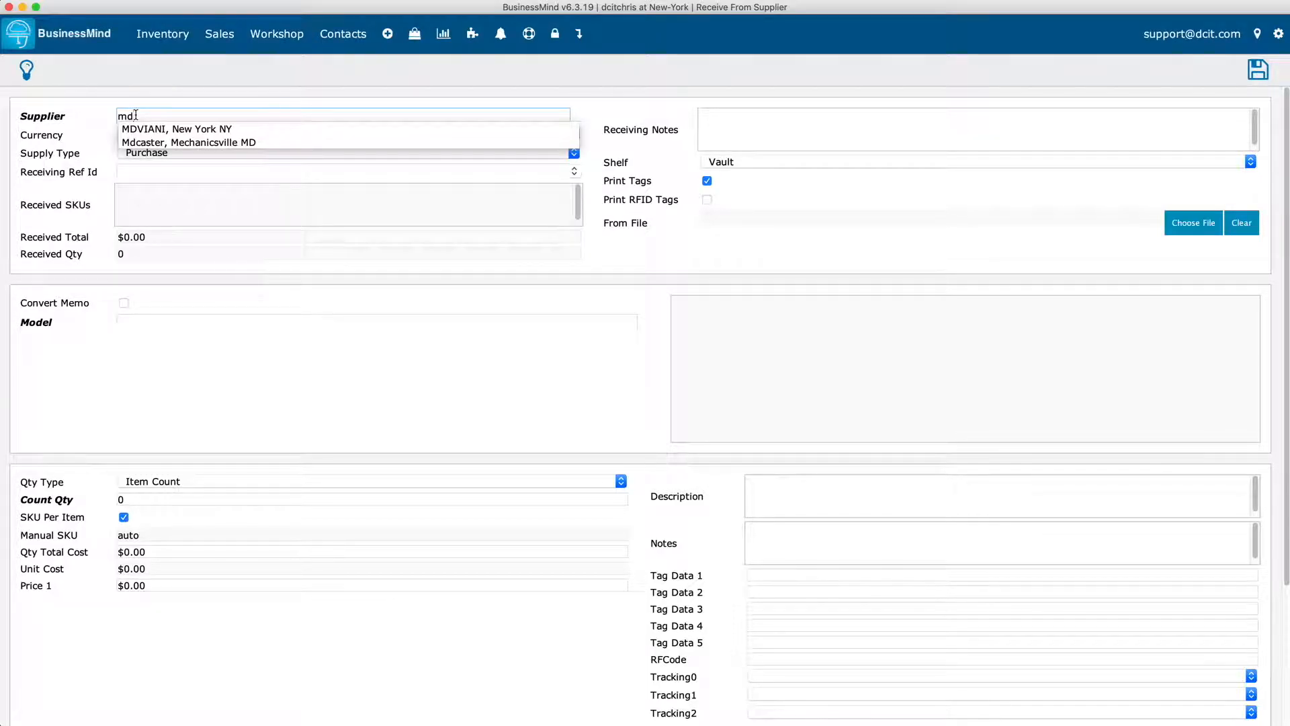
pyautogui.write('v')
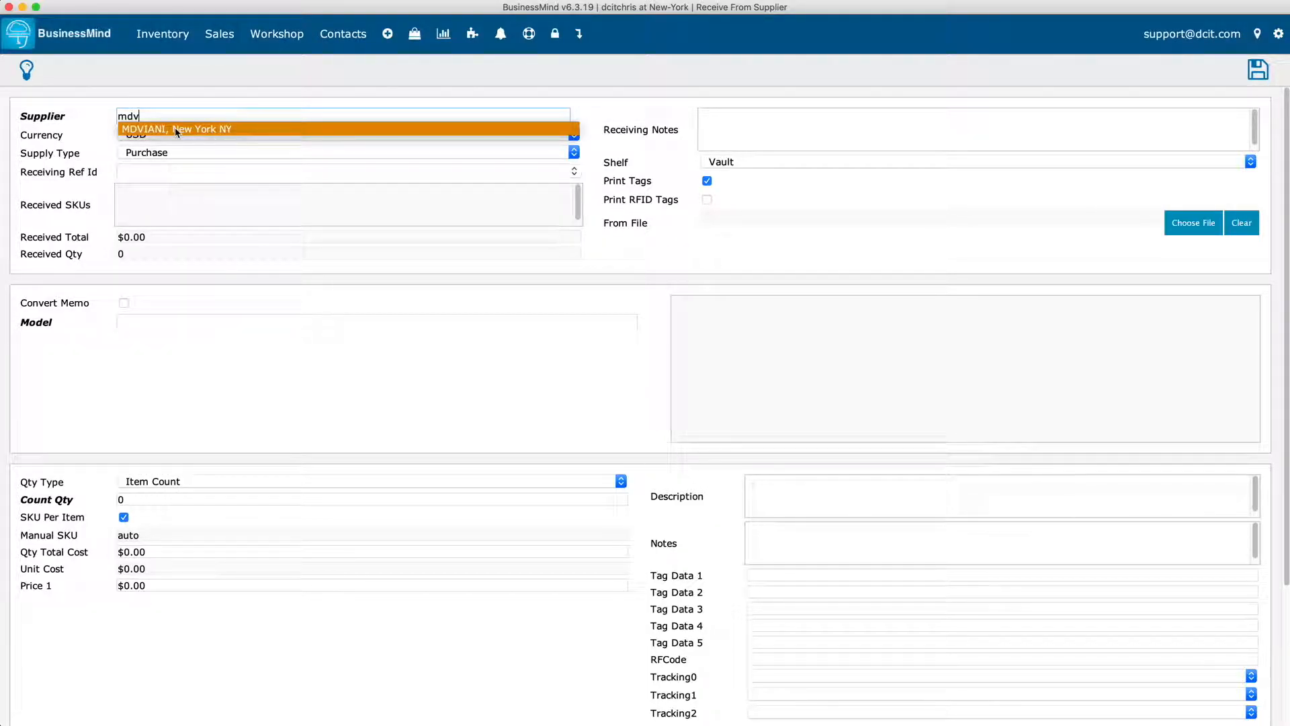
pyautogui.click(176, 129)
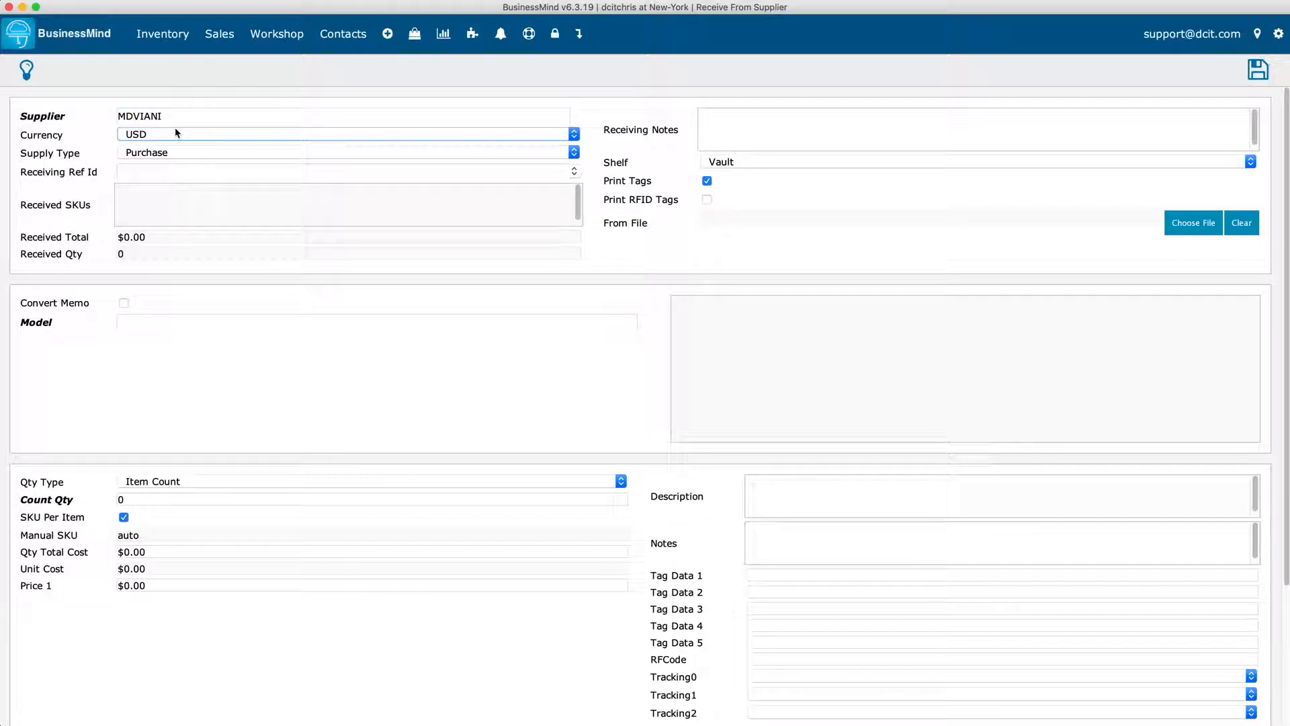
pyautogui.click(211, 155)
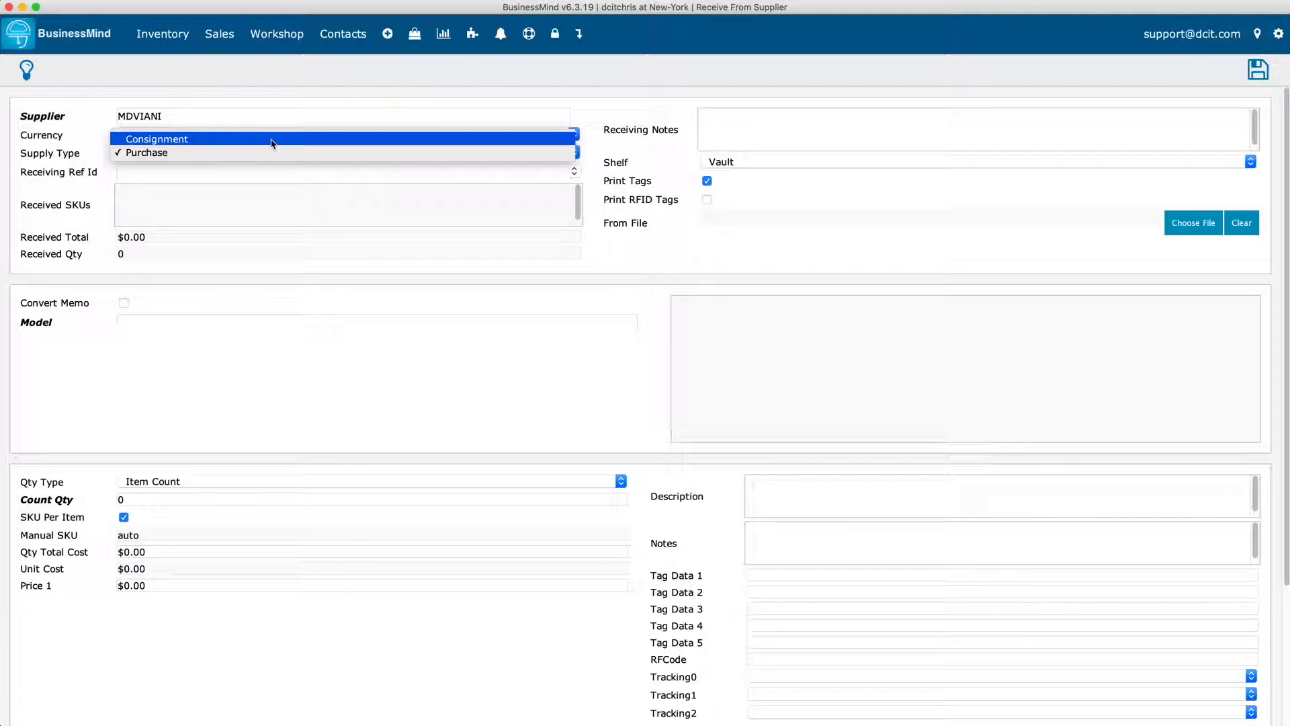
pyautogui.click(223, 140)
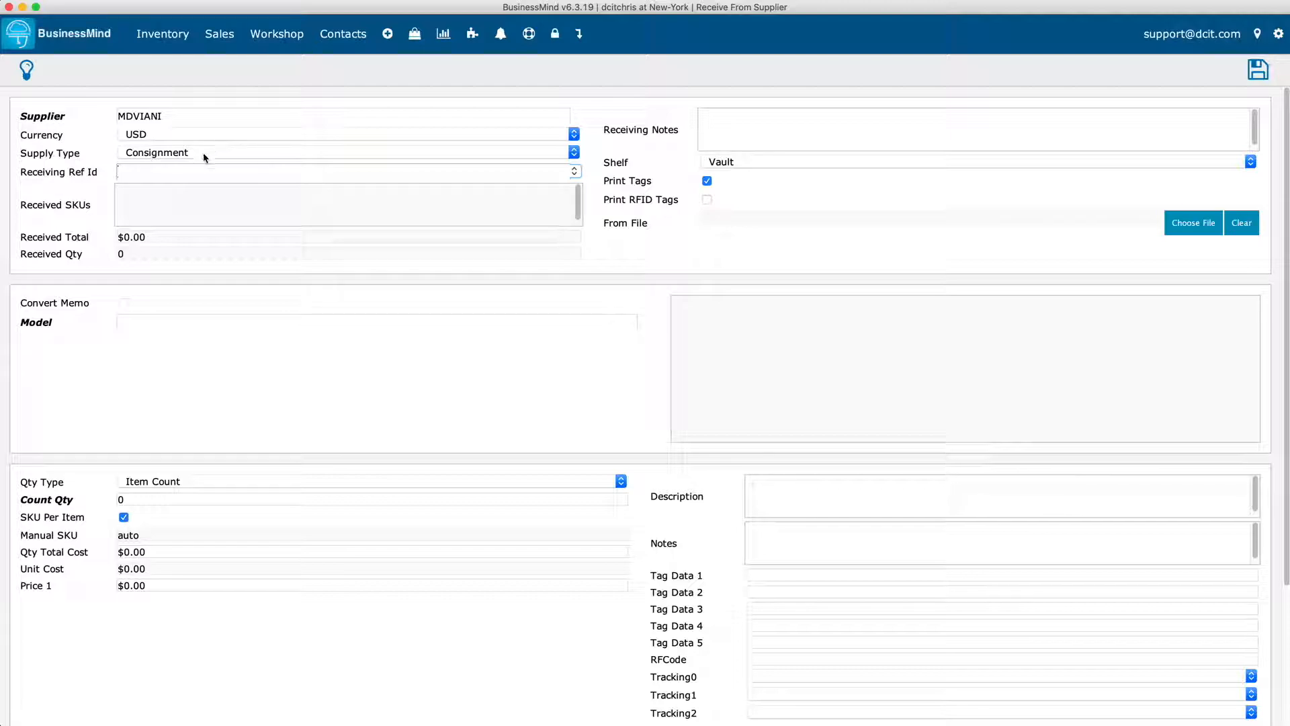
# Enter 1CM902RQ as the receiving reference ID.
pyautogui.click(132, 173)
pyautogui.write('1CM902RQ')
pyautogui.click(753, 129)
pyautogui.click(824, 168)
pyautogui.click(370, 349)
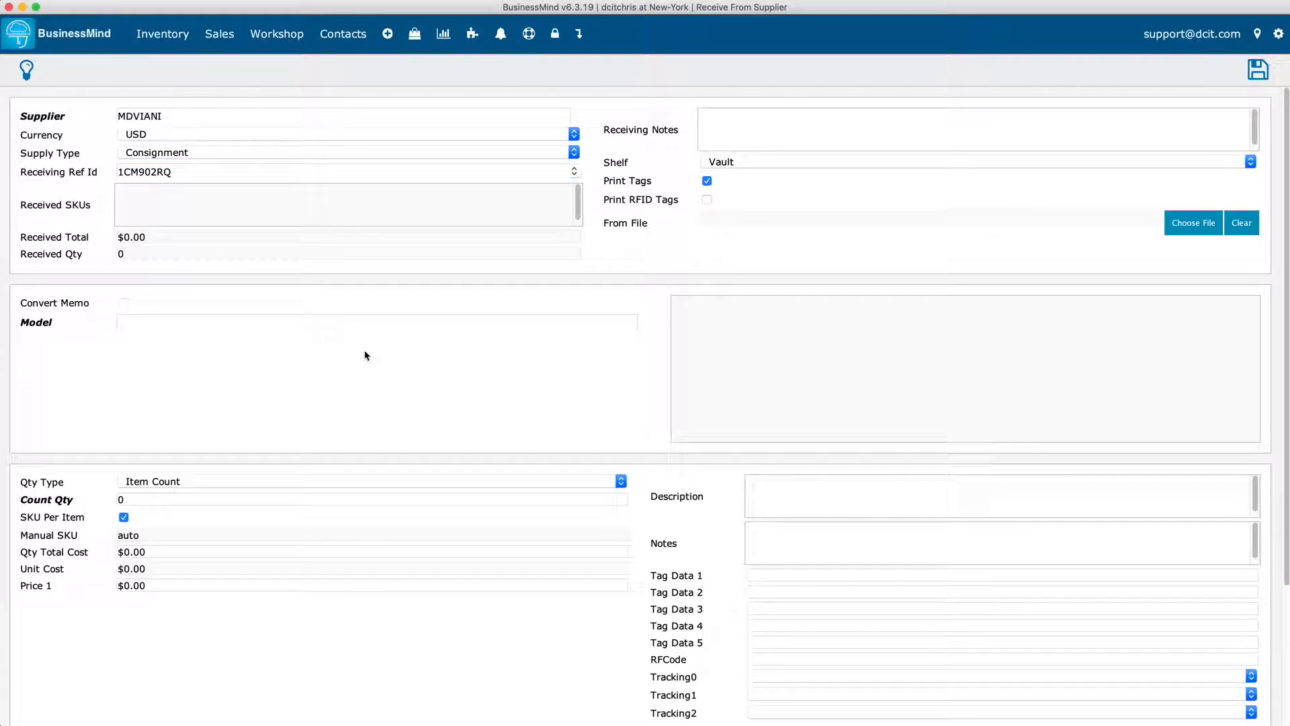
# Enter b4961 as the model and choose to create it as a new model.
pyautogui.click(166, 322)
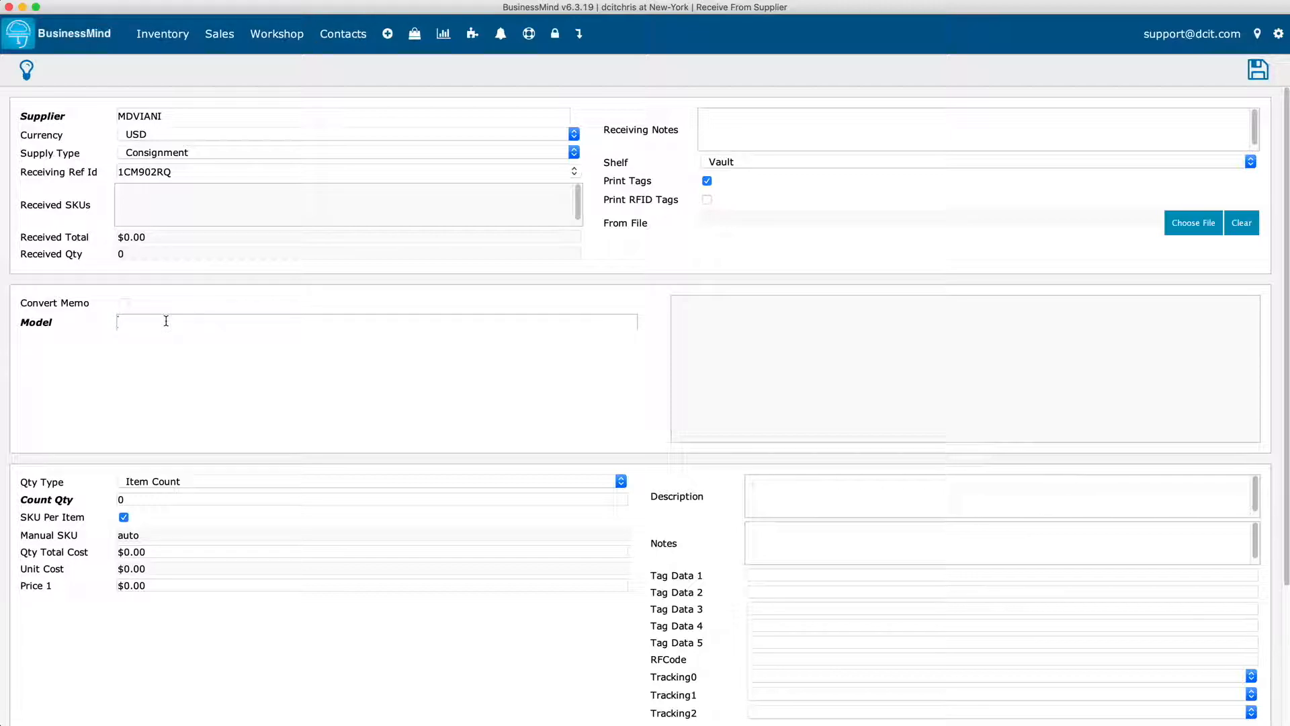
pyautogui.write('b49')
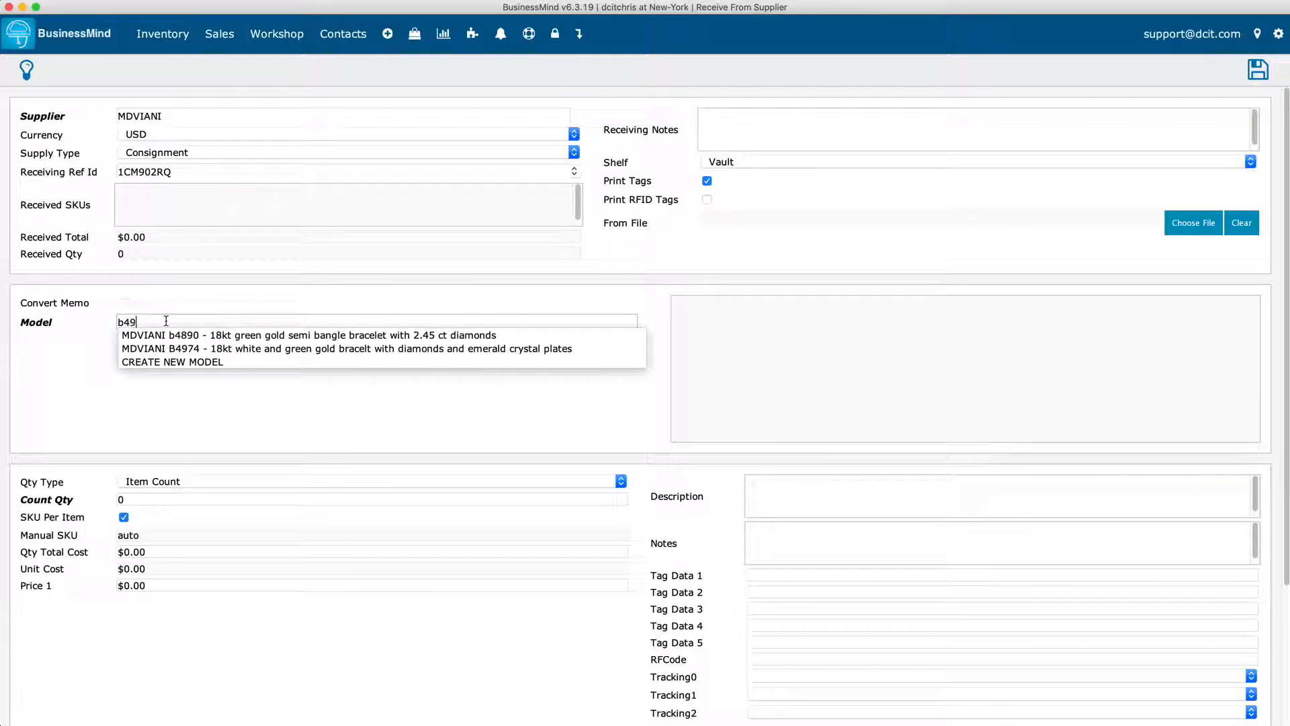
pyautogui.write('6')
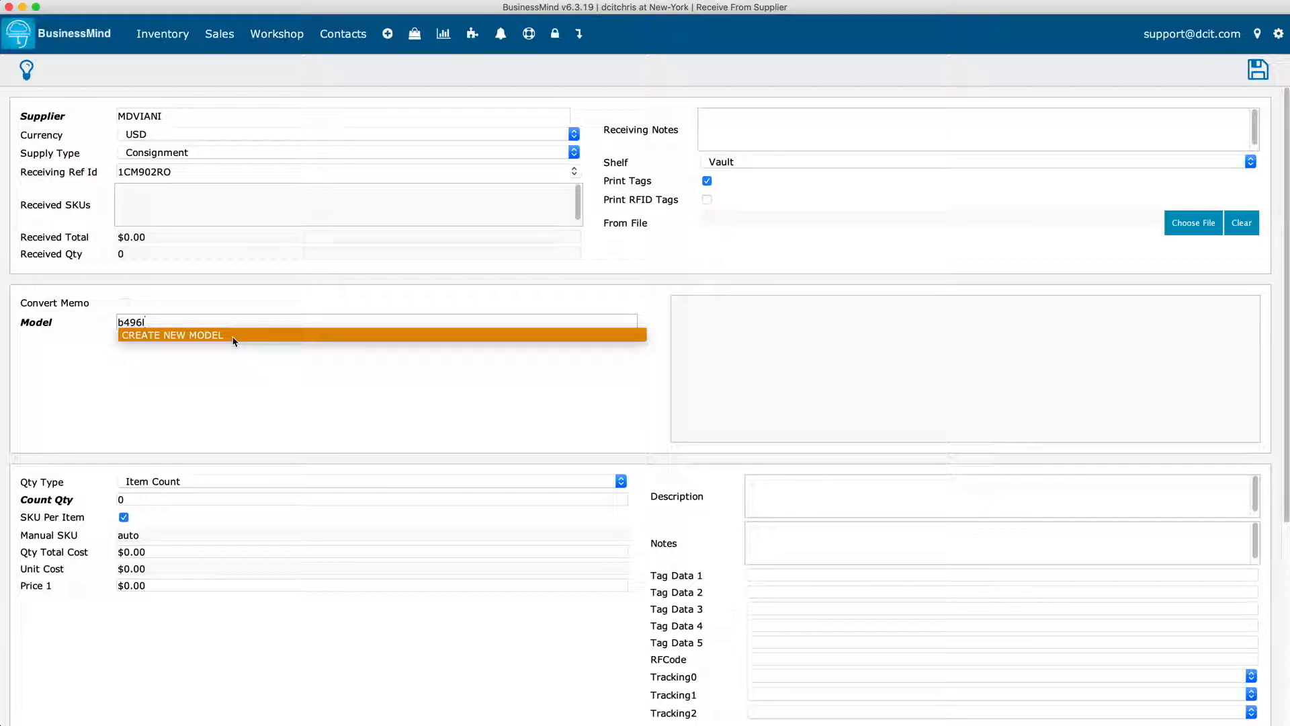
pyautogui.write('1')
pyautogui.click(168, 335)
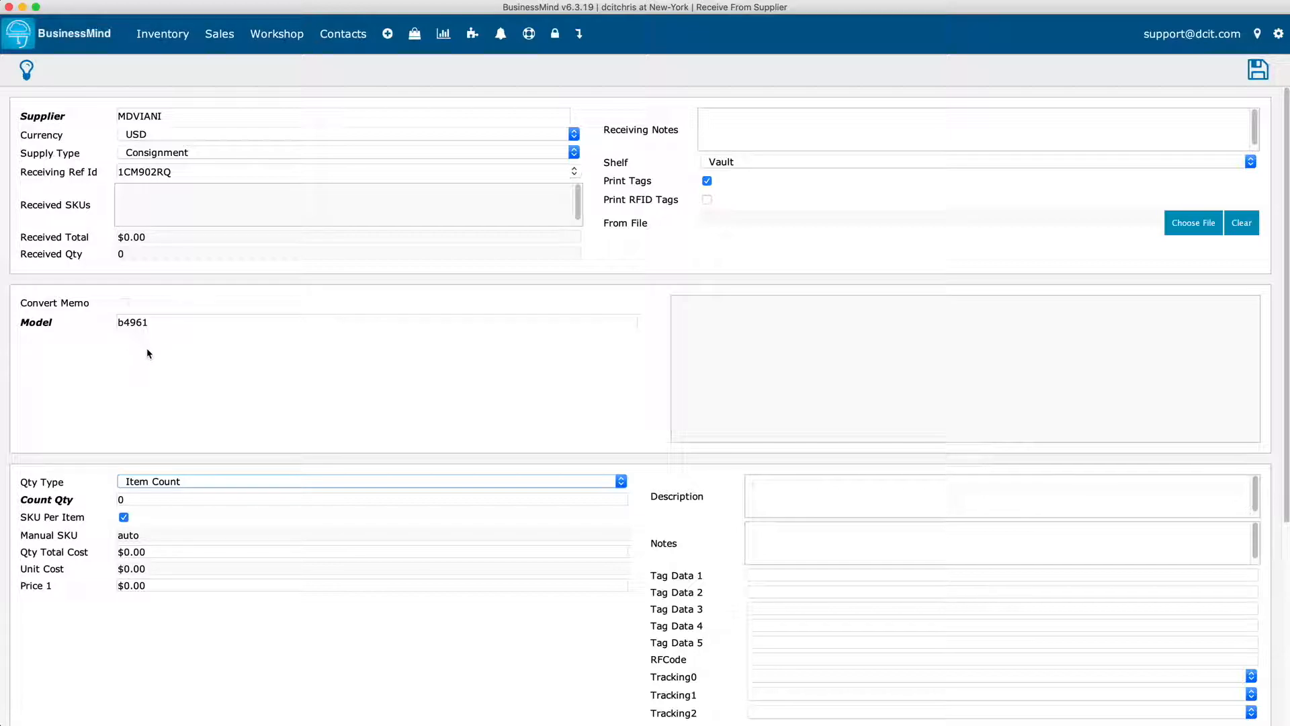
# Set model b4961's count quantity to 2, total cost to $4,250.00 and Price 1 to $5,000.00.
pyautogui.click(138, 497)
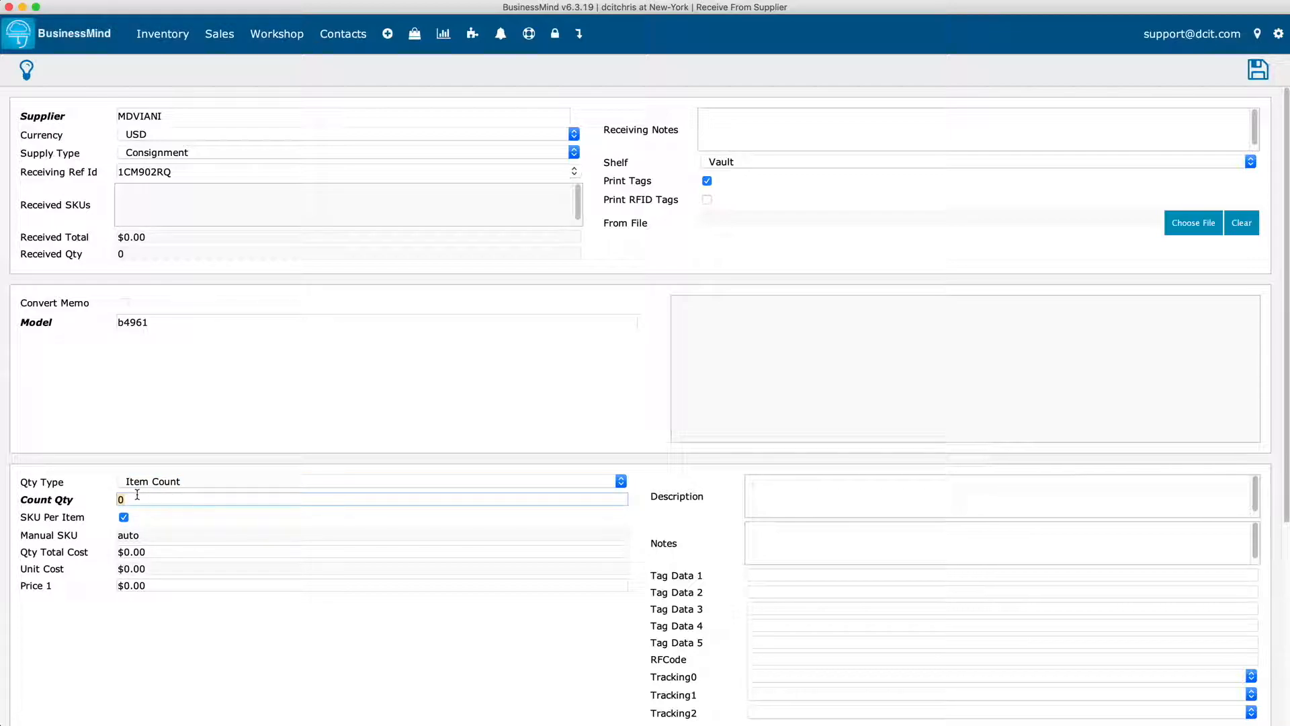
pyautogui.press('BackSpace')
pyautogui.write('2')
pyautogui.click(151, 551)
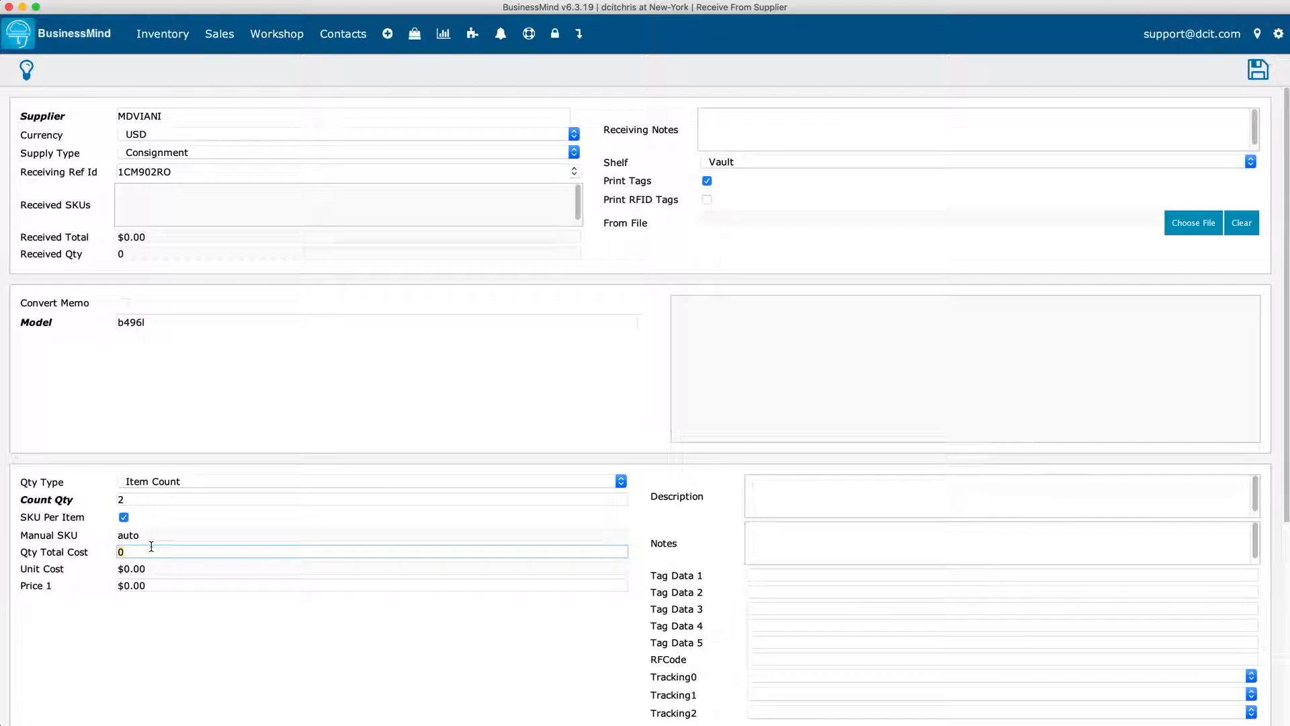
pyautogui.write('4250')
pyautogui.press('Tab')
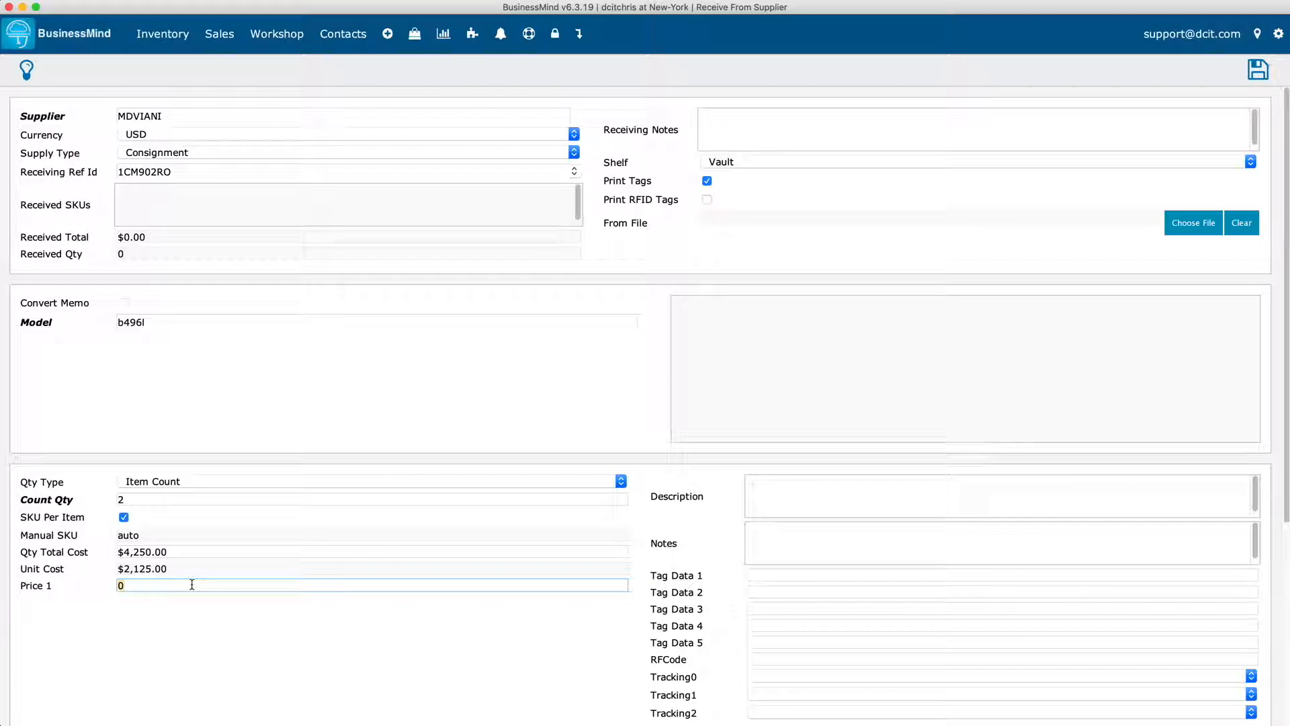
pyautogui.write('5000')
pyautogui.press('Tab')
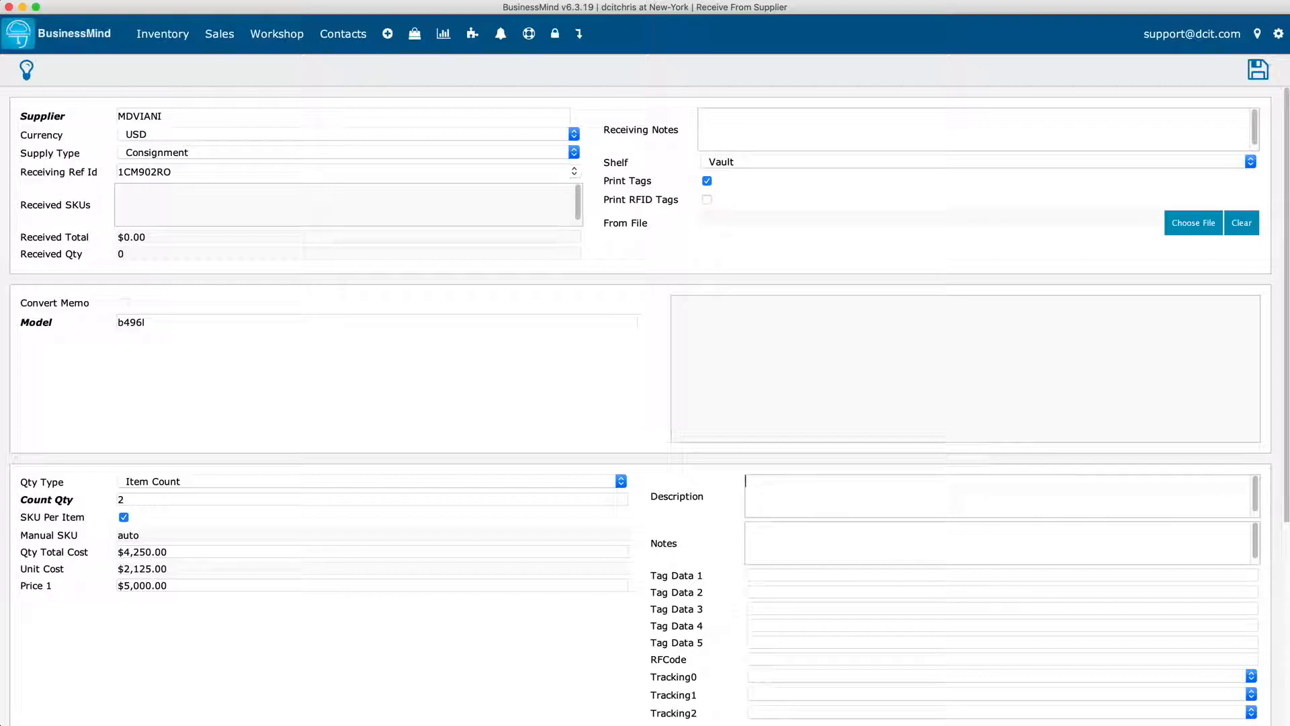
# Enter the description "18kt White and Green gold bracelet with 2.50 ct diamonds".
pyautogui.write('1')
pyautogui.write('kt White and GR')
pyautogui.press('BackSpace')
pyautogui.write('reen gold bracelet with 2.50 ct diamonds')
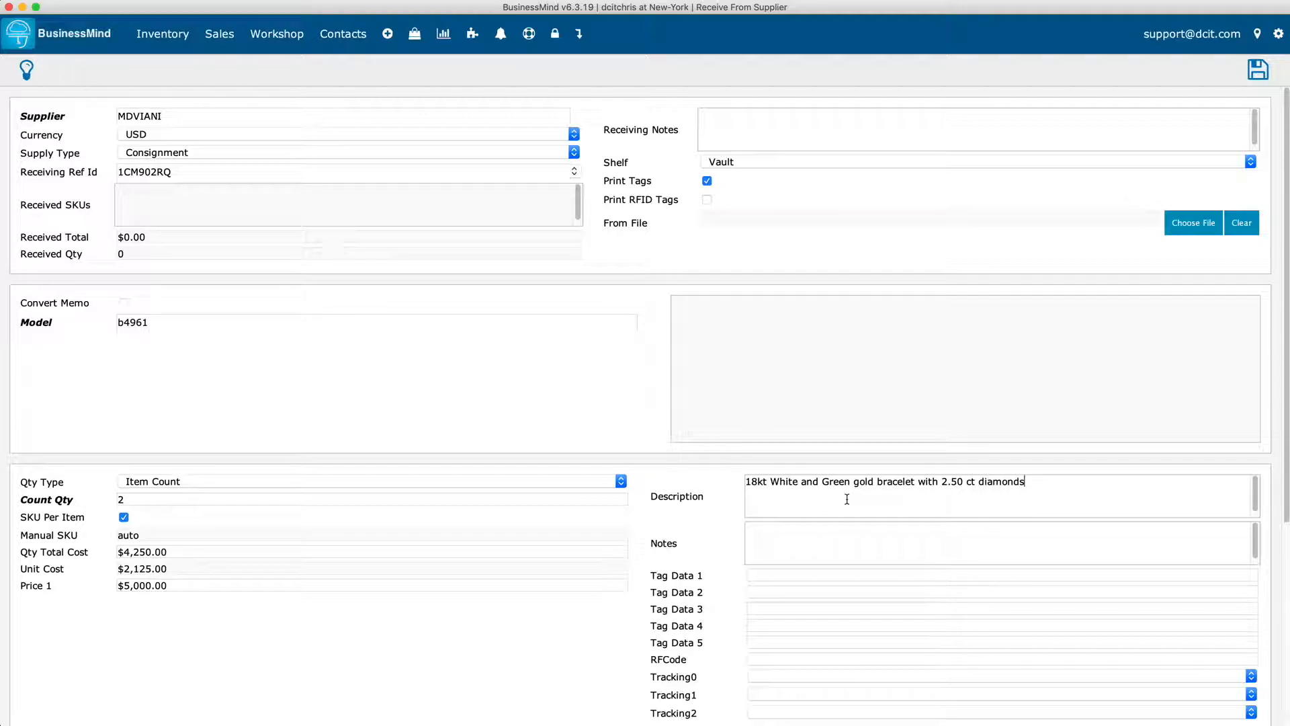
# Set the tracking categories to Bracelets for Tracking0, Bangle for Tracking1 and Diamond - Ladies for Tracking2.
pyautogui.click(764, 575)
pyautogui.click(764, 593)
pyautogui.click(764, 609)
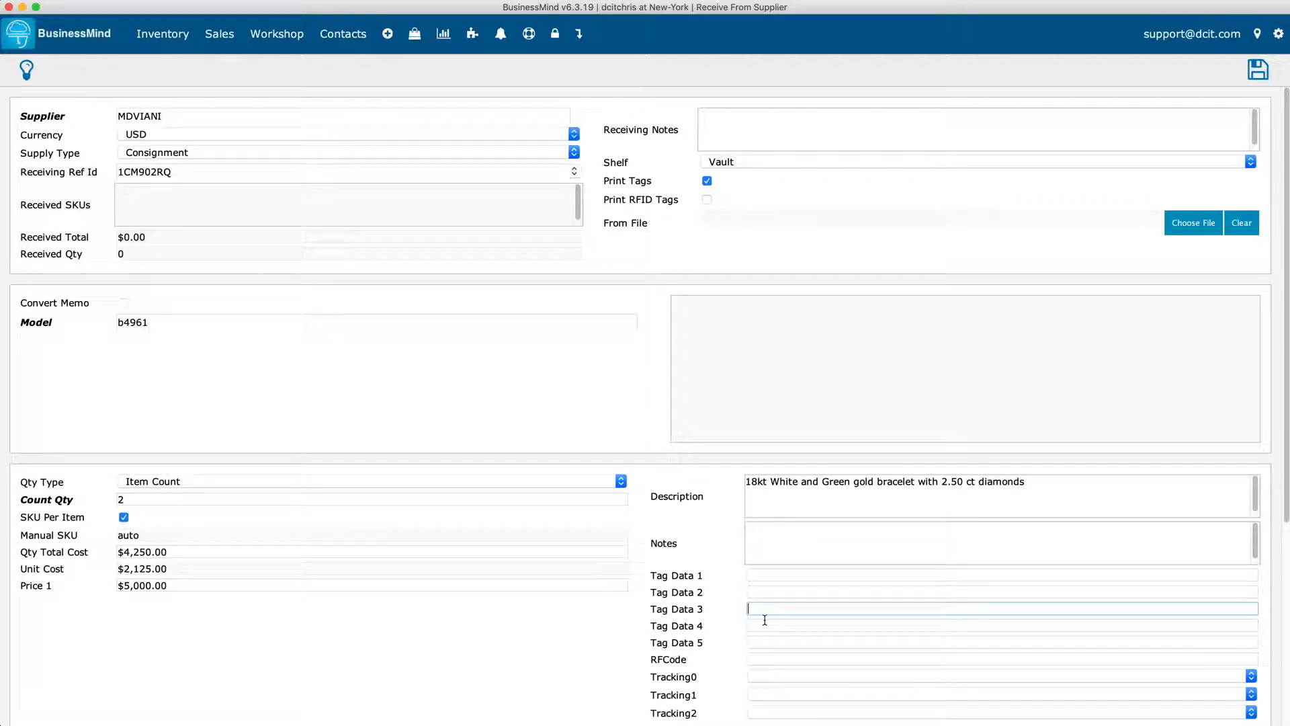
pyautogui.click(769, 677)
pyautogui.click(786, 689)
pyautogui.scroll(-3, 773, 672)
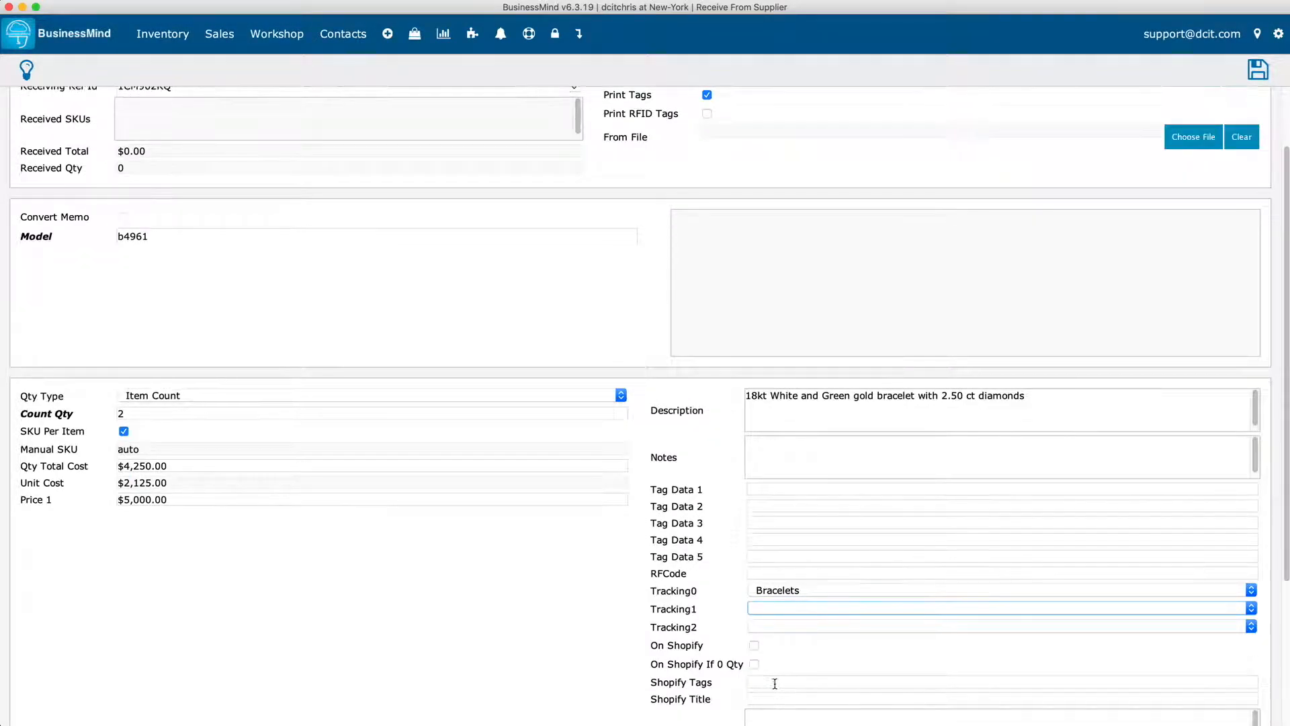
pyautogui.click(771, 575)
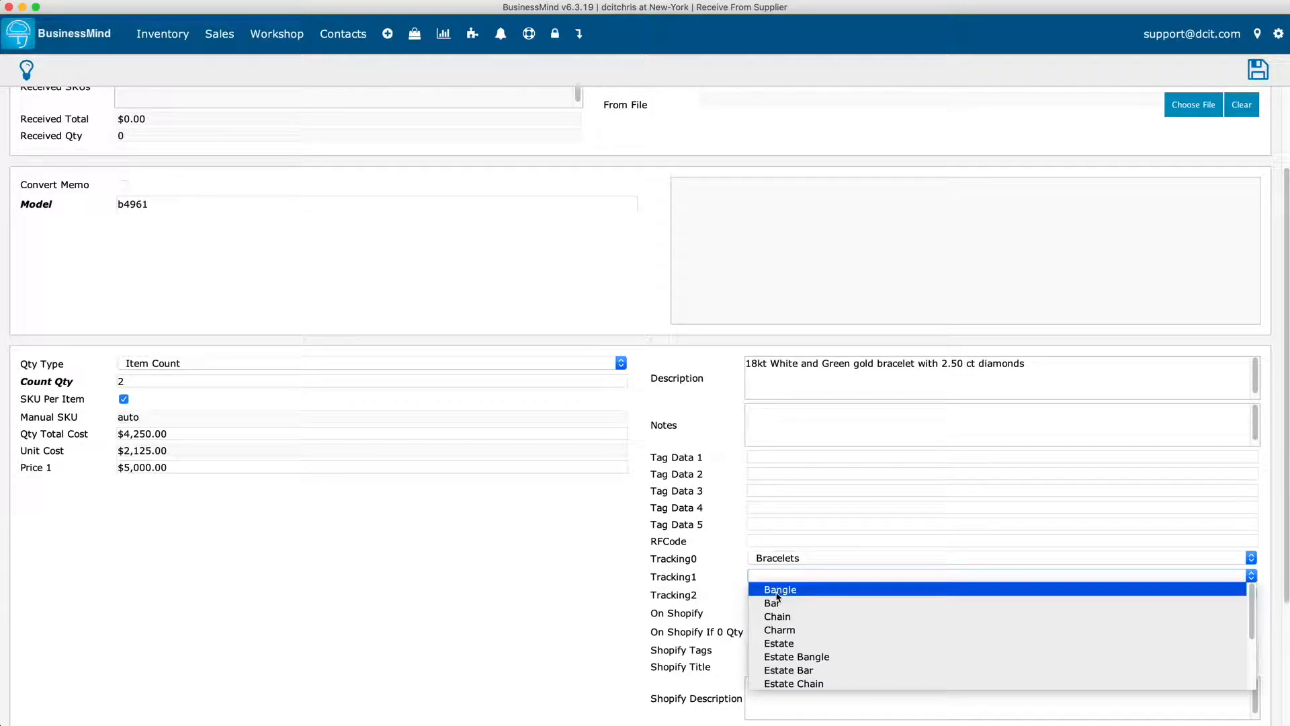
pyautogui.click(779, 589)
pyautogui.click(793, 594)
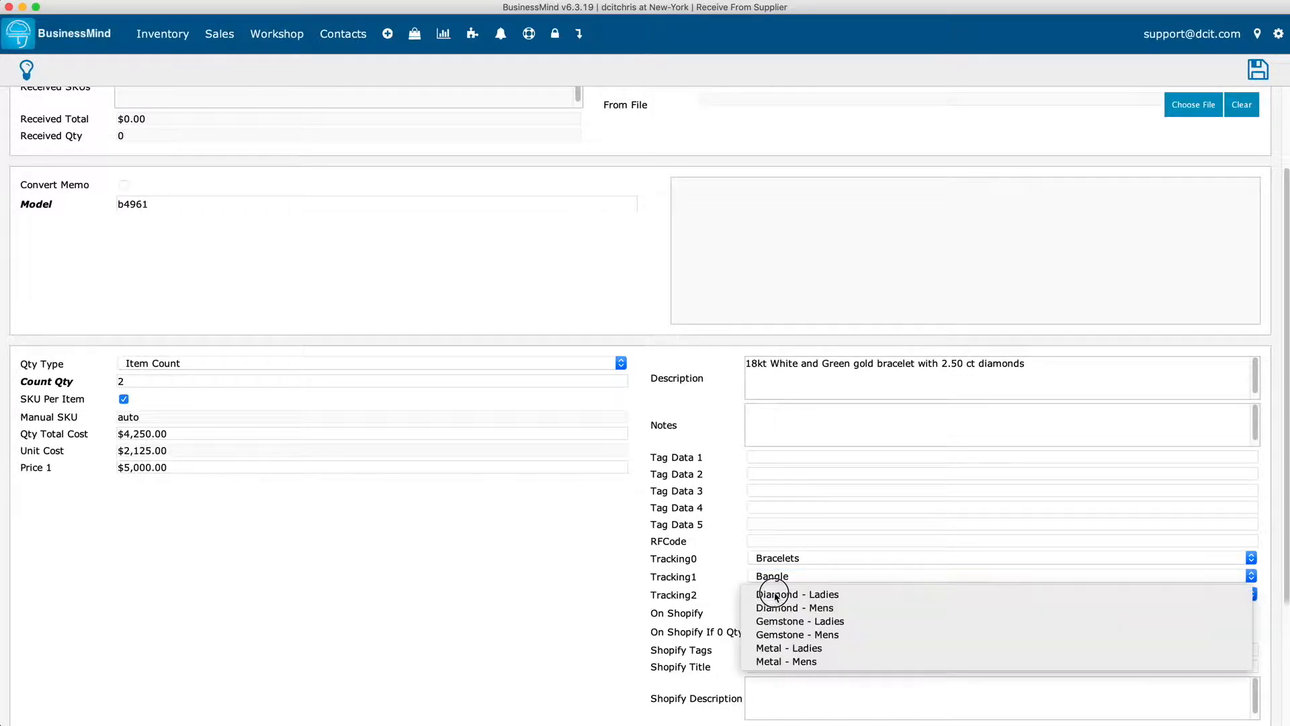
pyautogui.click(817, 595)
# Attach the bracelet's image file to model b4961.
pyautogui.scroll(-3, 815, 598)
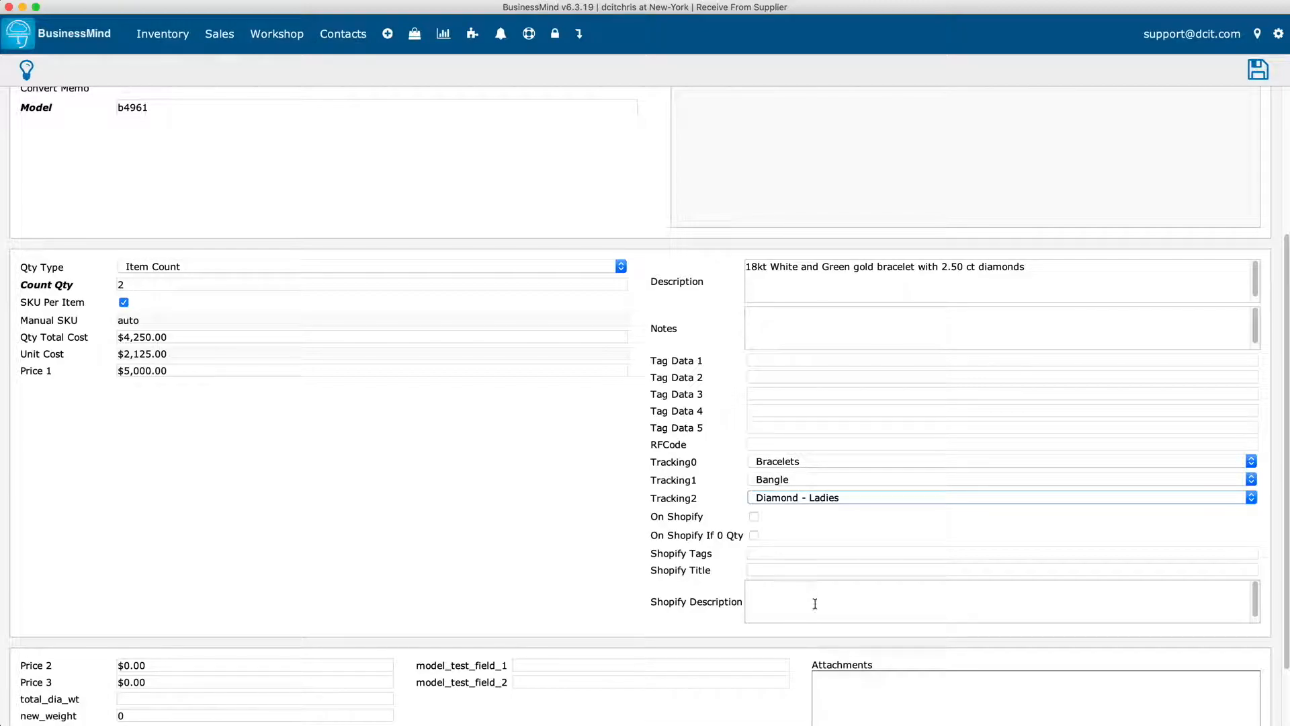
pyautogui.moveTo(18, 718); pyautogui.dragTo(1044, 683)
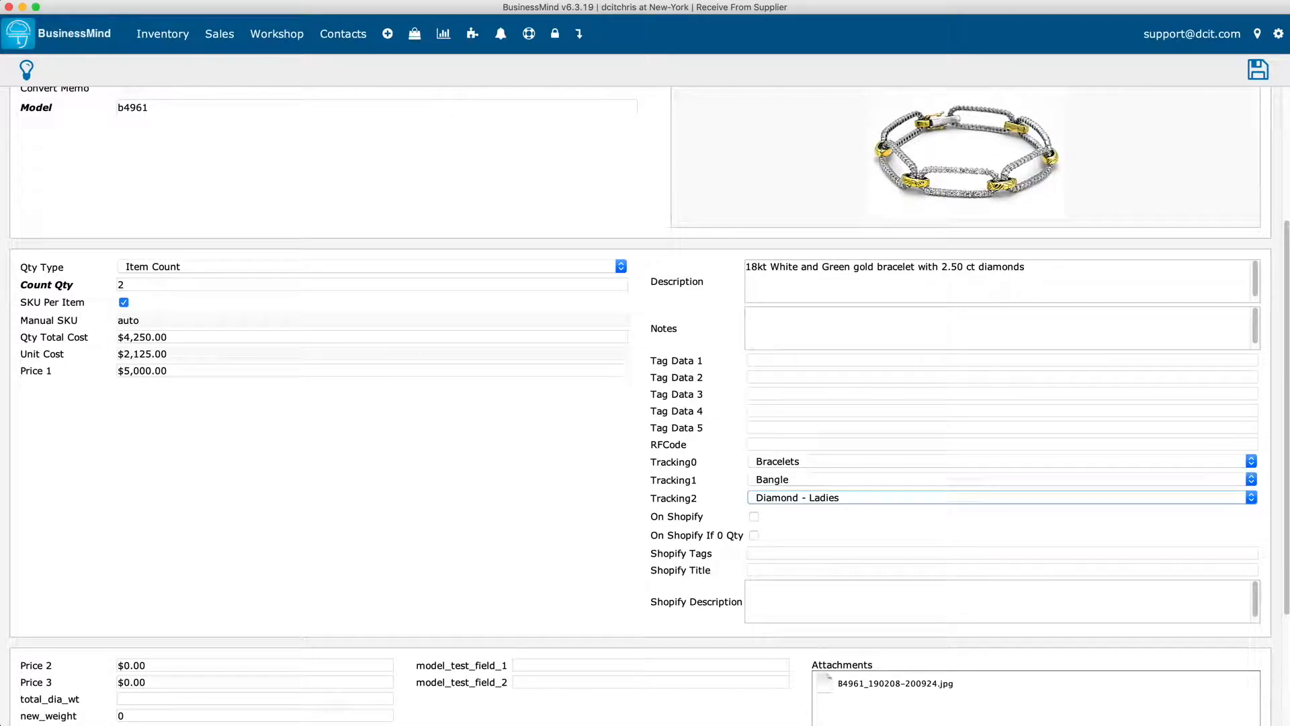
# Turn off tag printing and save the receipt of the b4961 bracelets.
pyautogui.moveTo(1287, 399); pyautogui.dragTo(1284, 216)
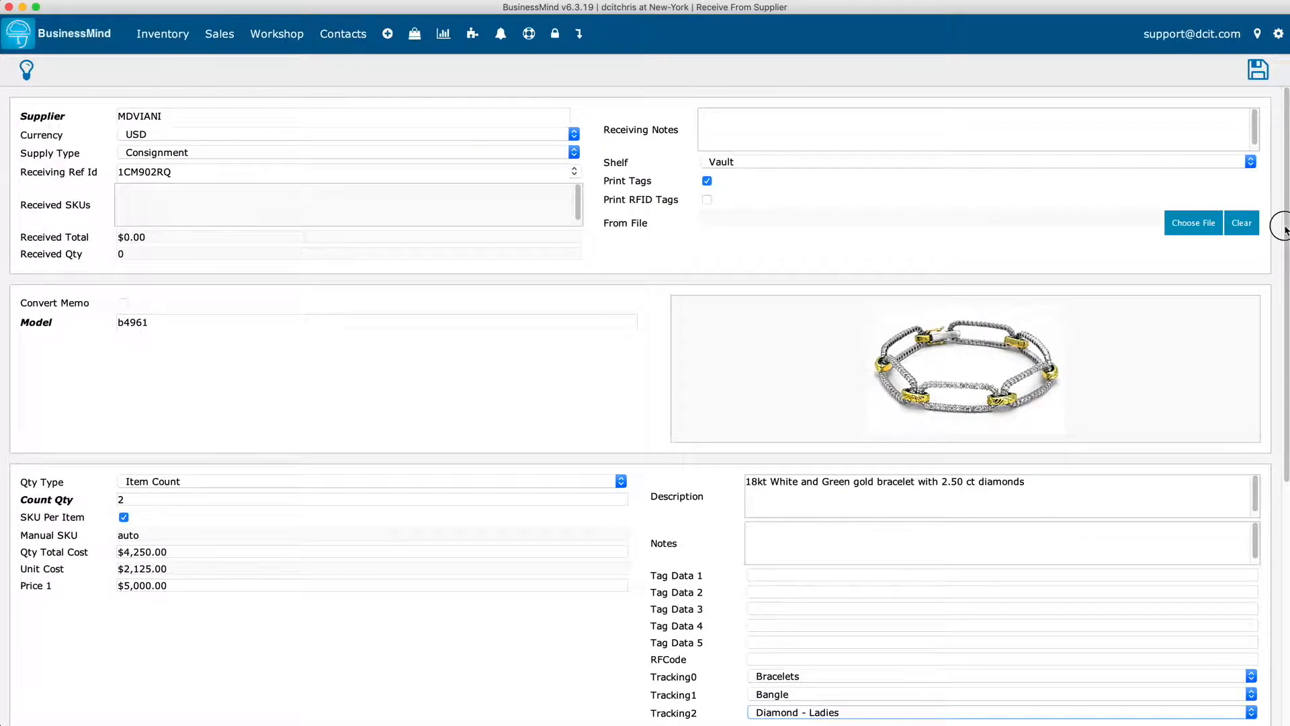
pyautogui.click(707, 181)
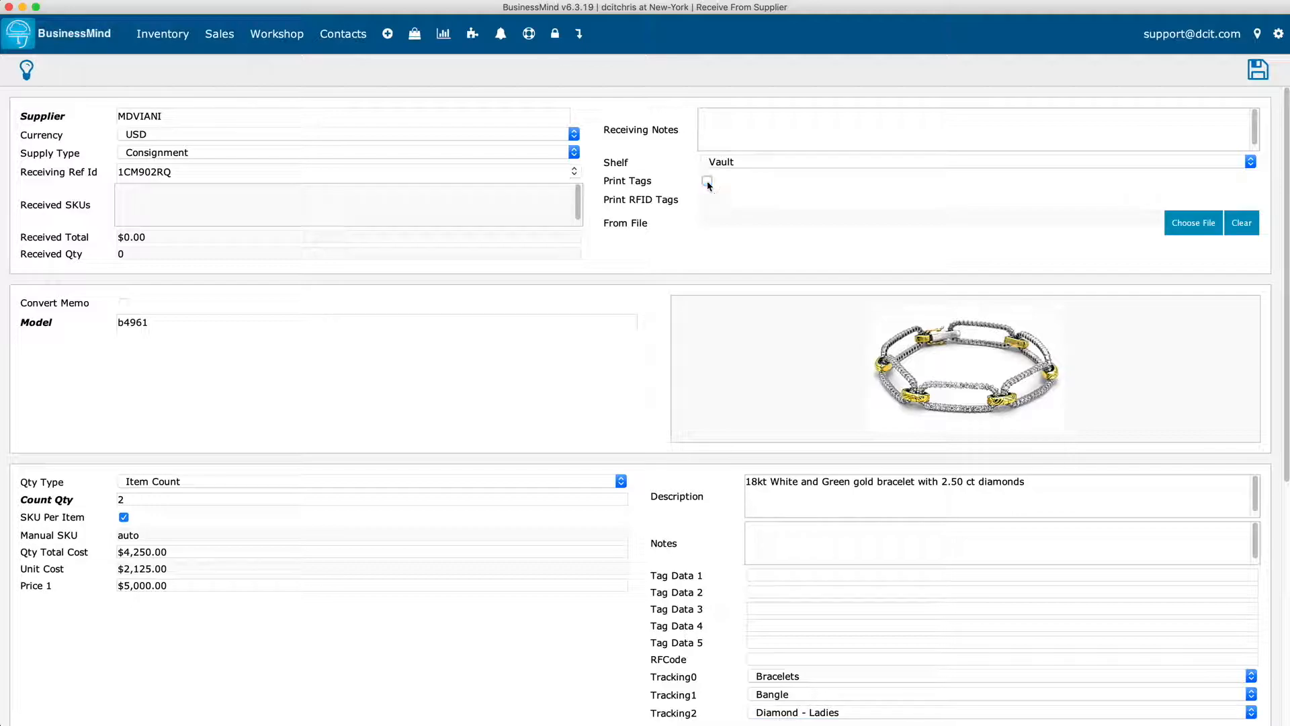
pyautogui.click(1259, 69)
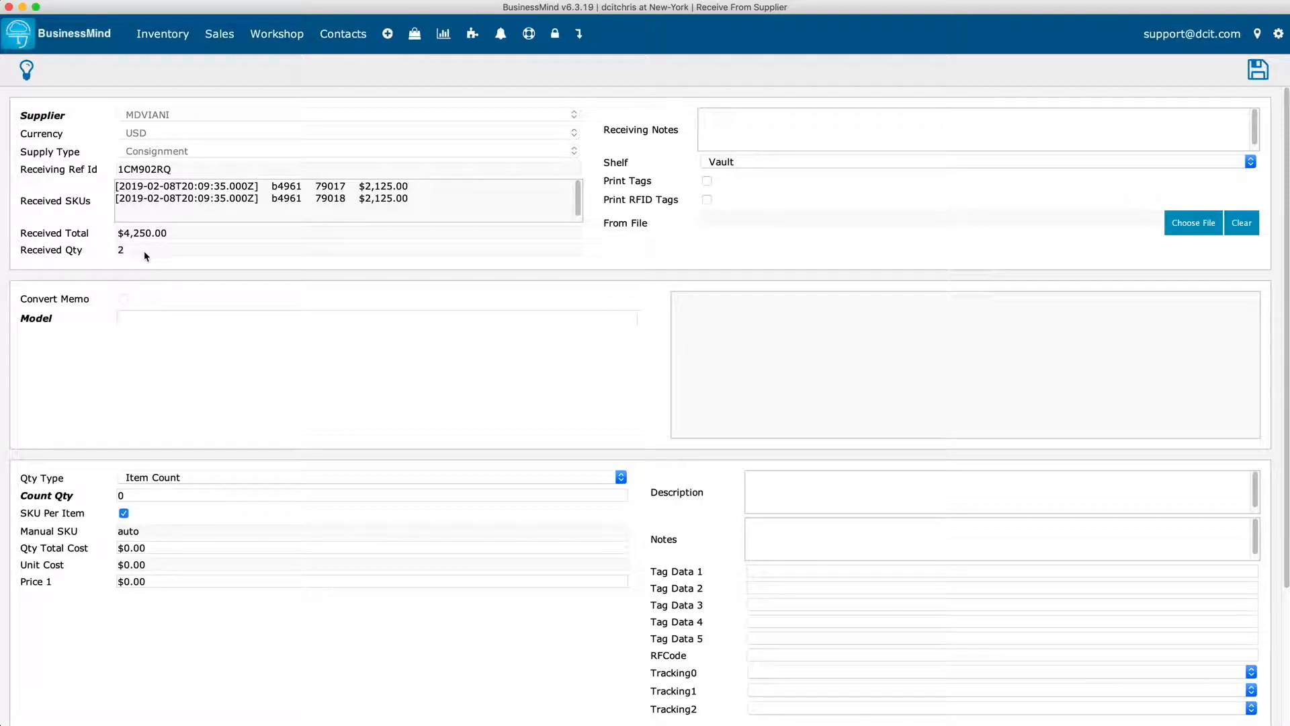
# Select the existing MDVIANI R1941 yellow gold ring as the next model to receive.
pyautogui.click(145, 320)
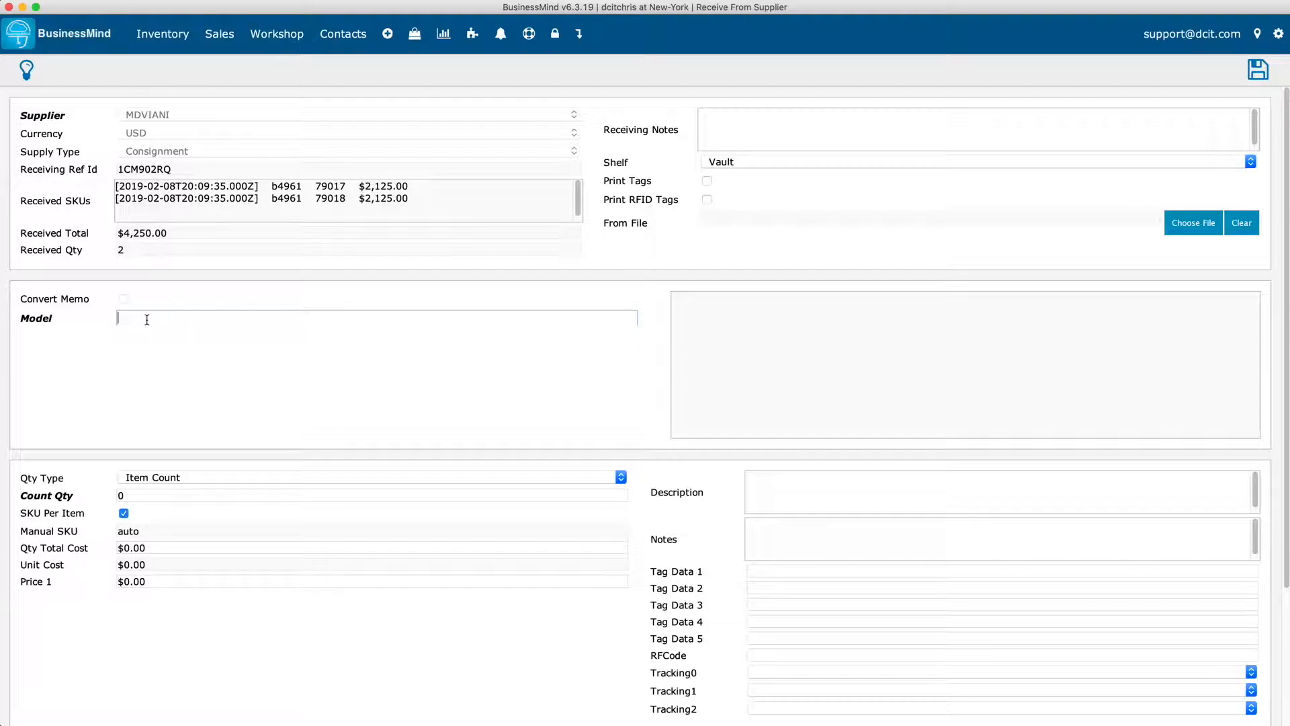
pyautogui.write('R194')
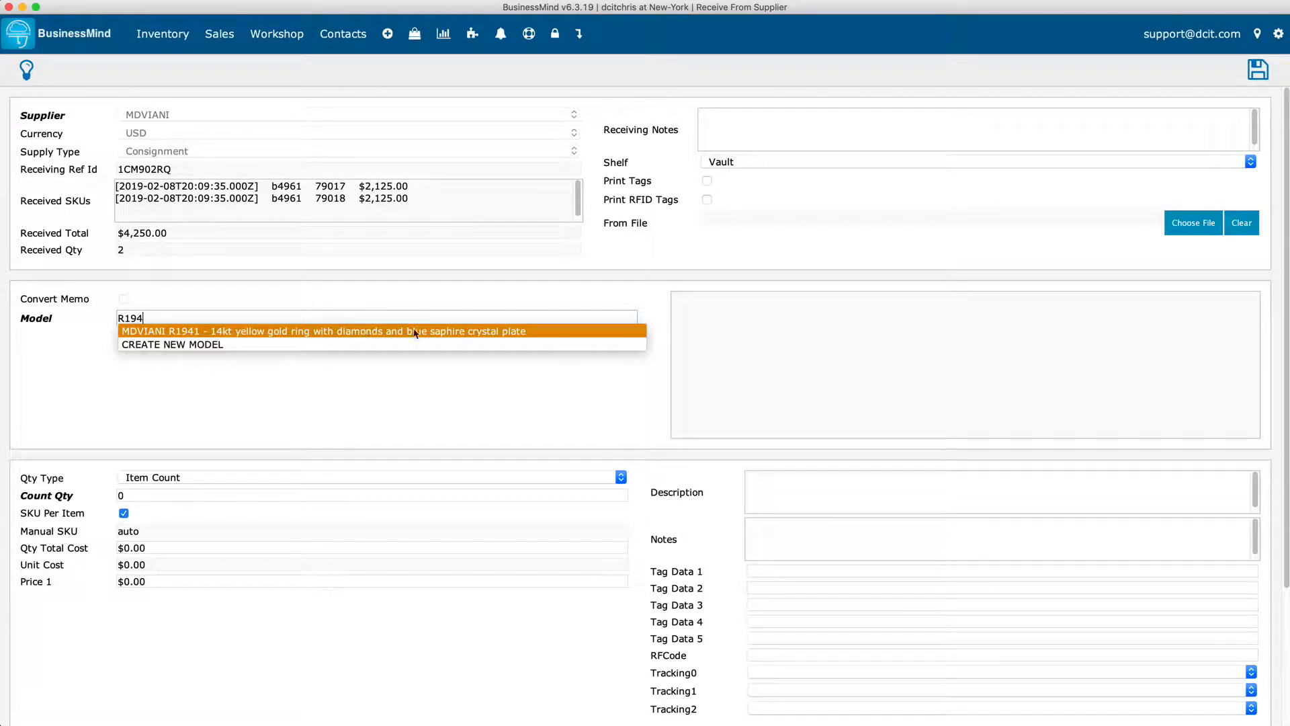
pyautogui.click(269, 333)
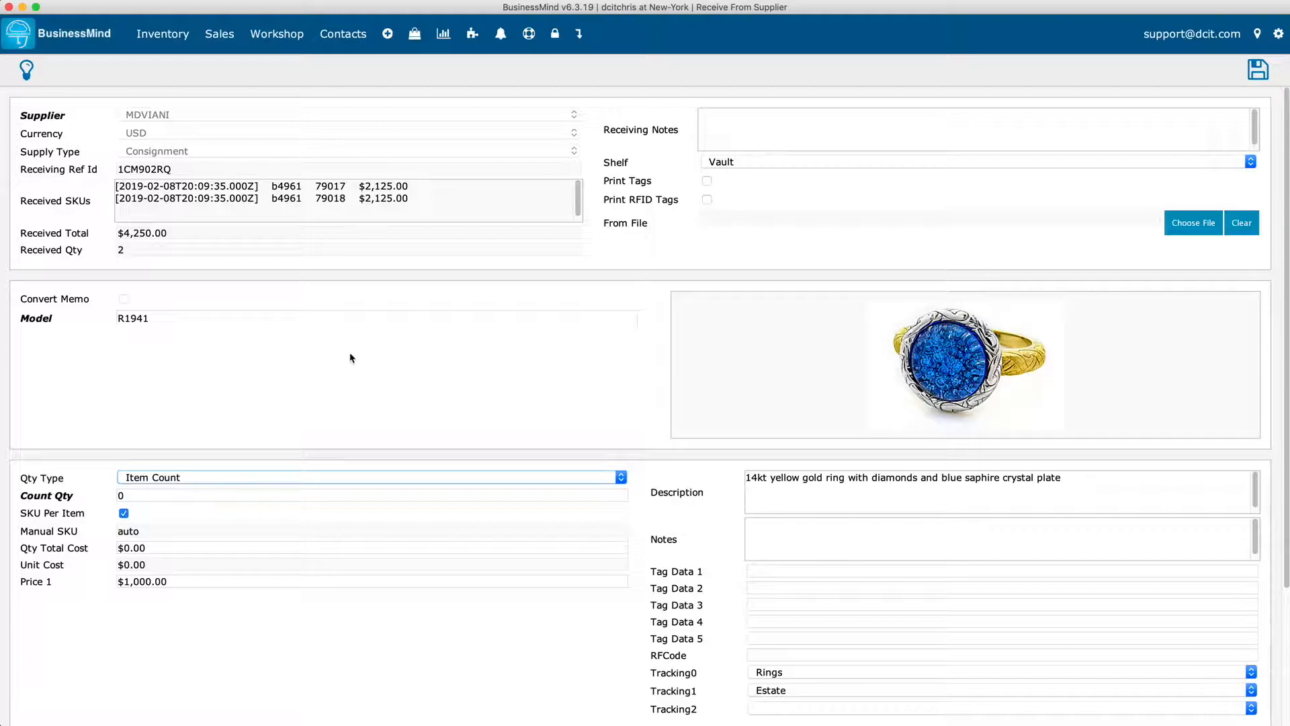
# Set the R1941 ring's count quantity to 1 and its total cost to $600.00.
pyautogui.click(141, 496)
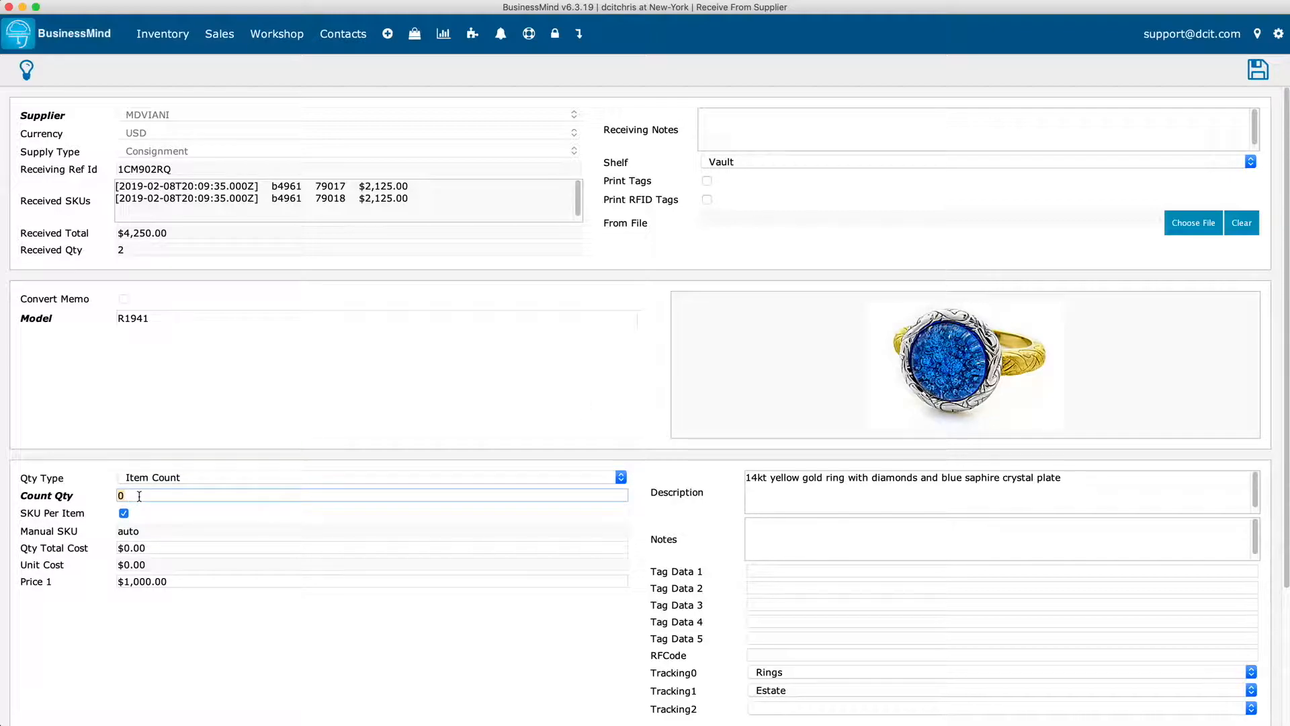
pyautogui.write('1')
pyautogui.press('Tab')
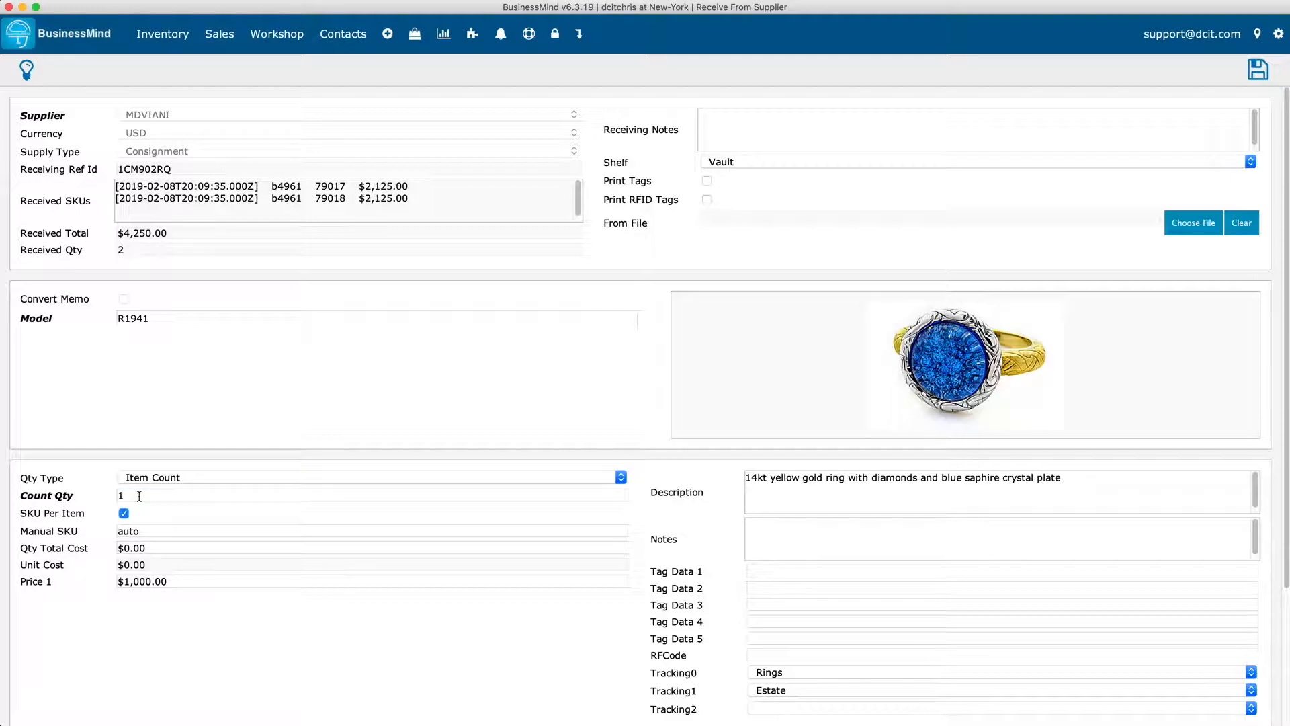
pyautogui.press('Tab')
pyautogui.press('Tab')
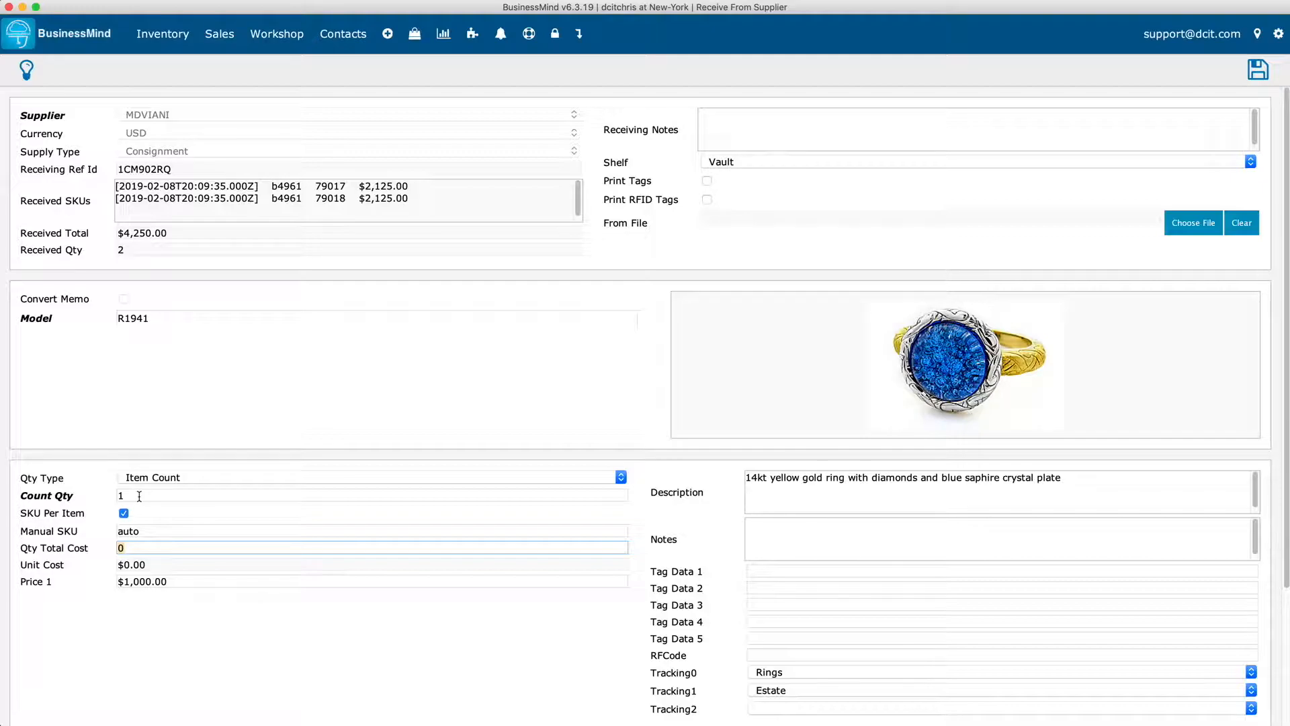
pyautogui.write('600')
pyautogui.press('Tab')
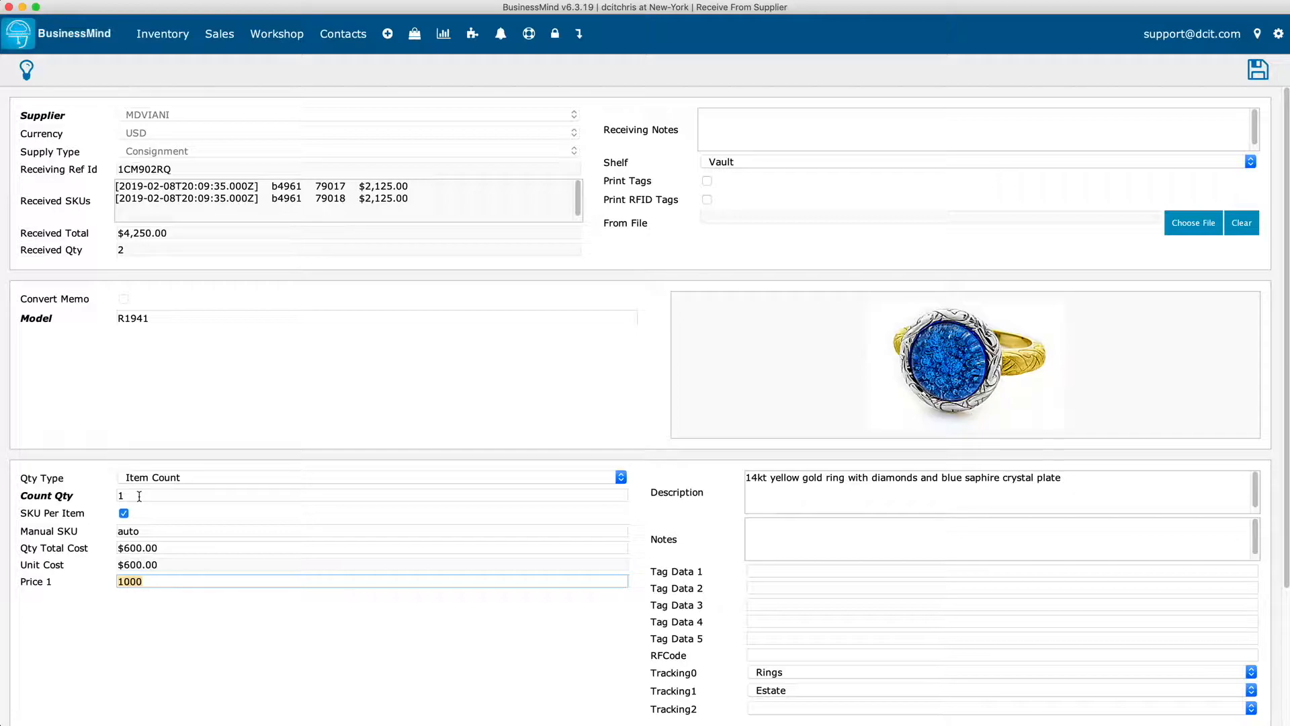
# Set the R1941 ring's Price 1 to $1,200.00 and save its receipt.
pyautogui.write('1200')
pyautogui.press('Tab')
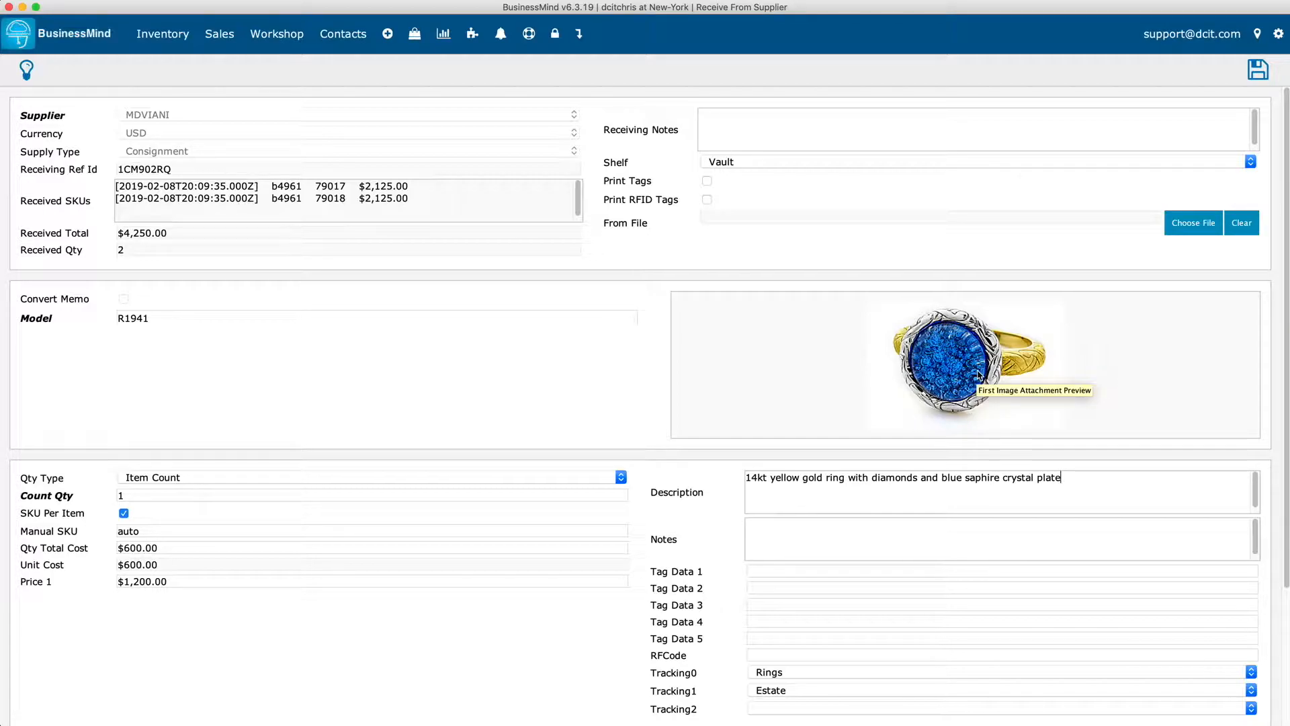
pyautogui.click(1262, 71)
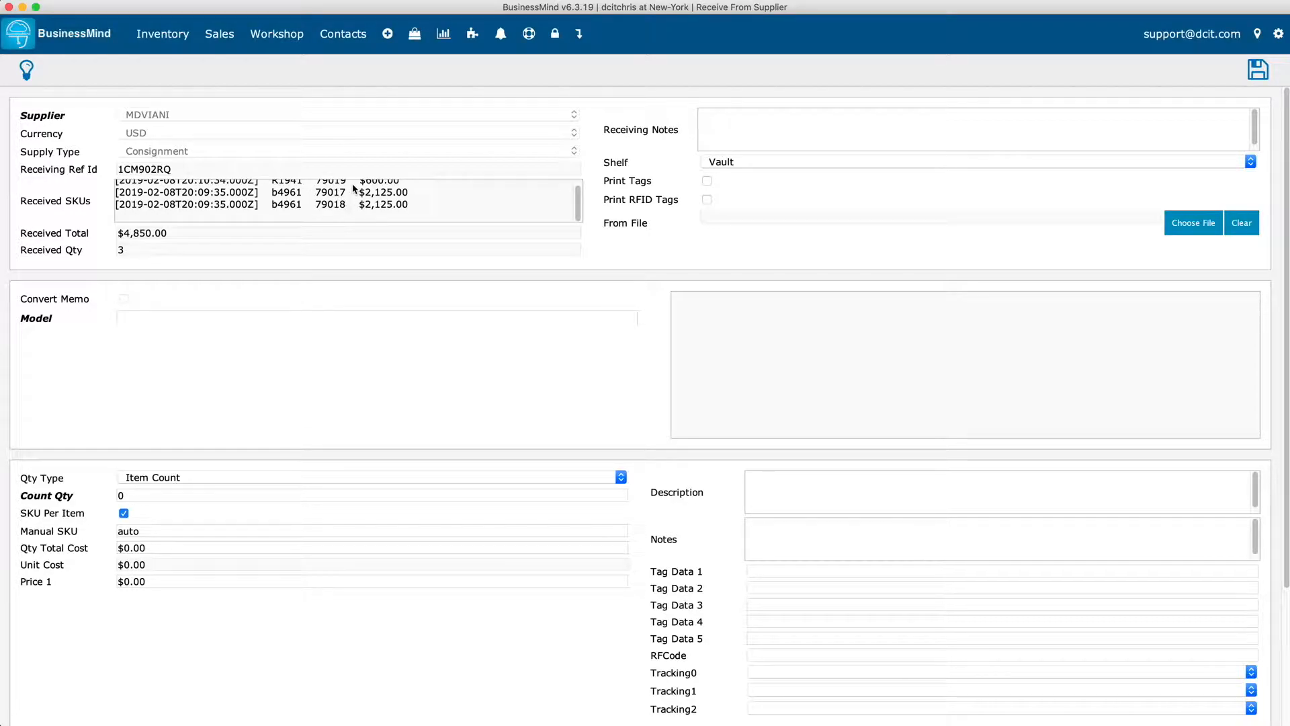
pyautogui.moveTo(580, 200); pyautogui.dragTo(580, 202)
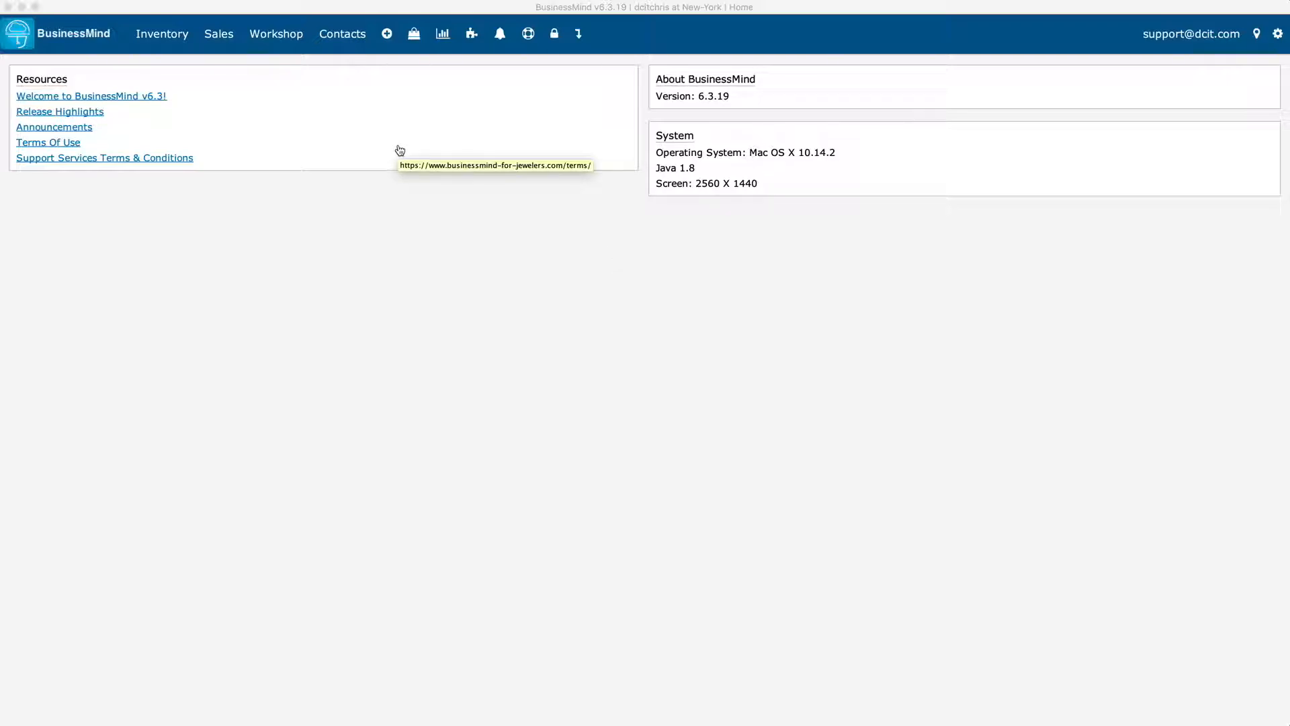
# Start a new inventory receipt from a supplier and select MDVIANI, New York NY as the supplier.
pyautogui.click(388, 35)
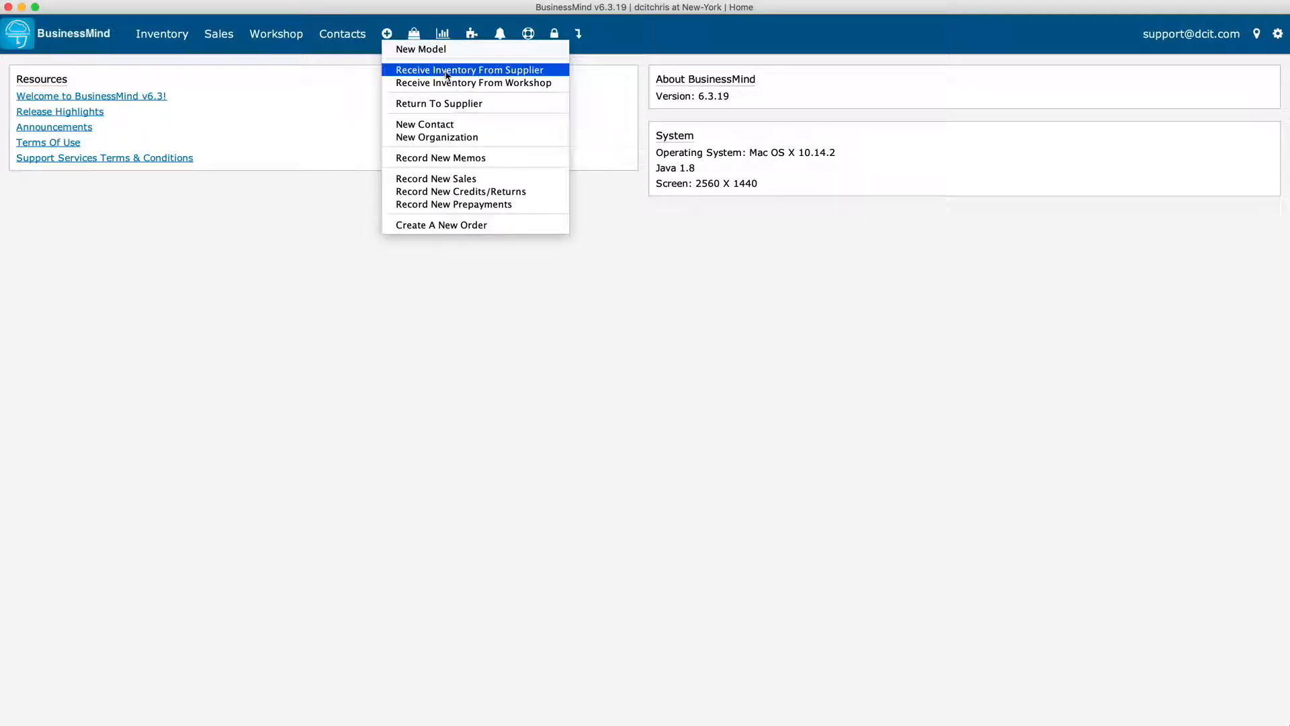
pyautogui.click(451, 70)
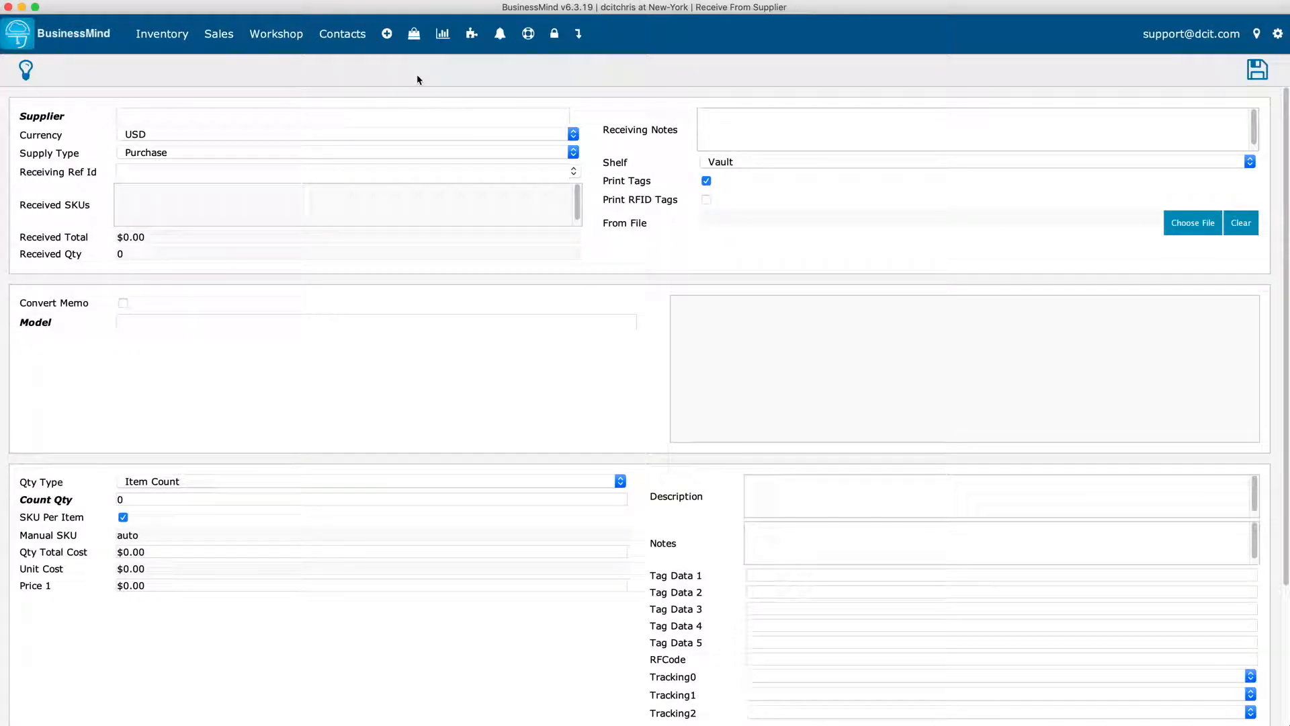
pyautogui.click(175, 115)
pyautogui.write('mdv')
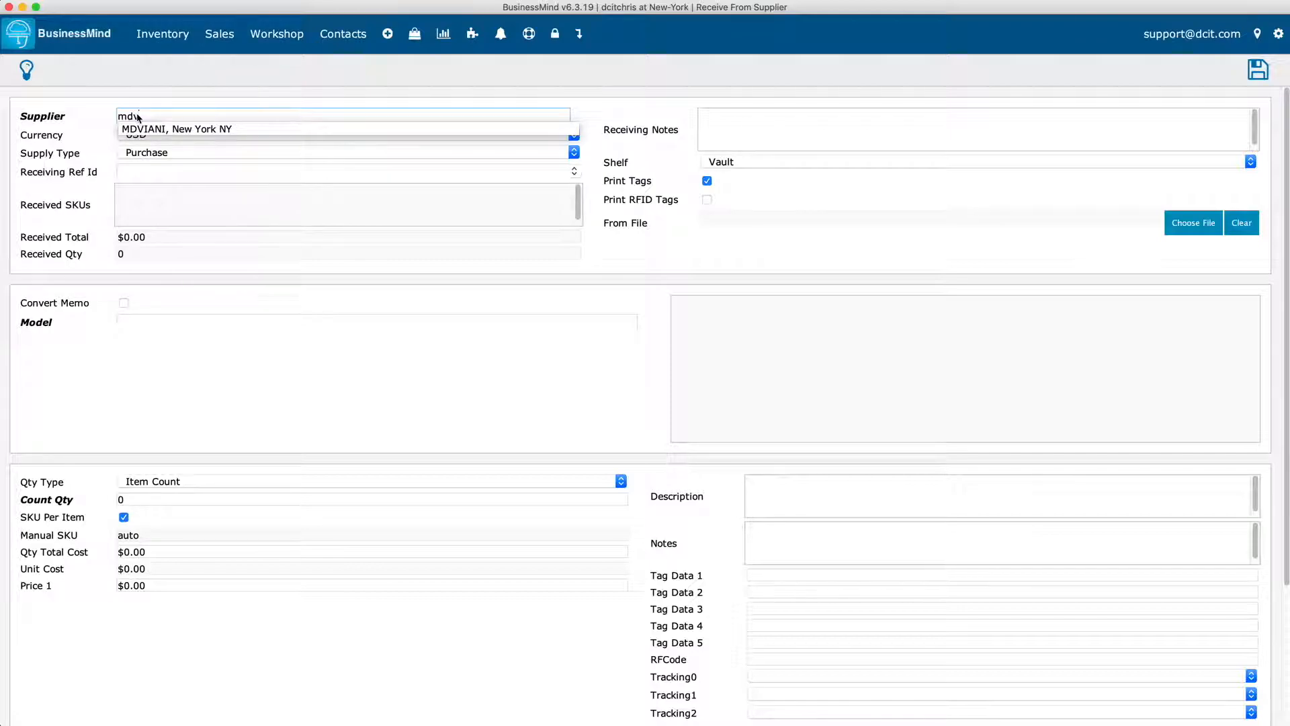
pyautogui.click(265, 127)
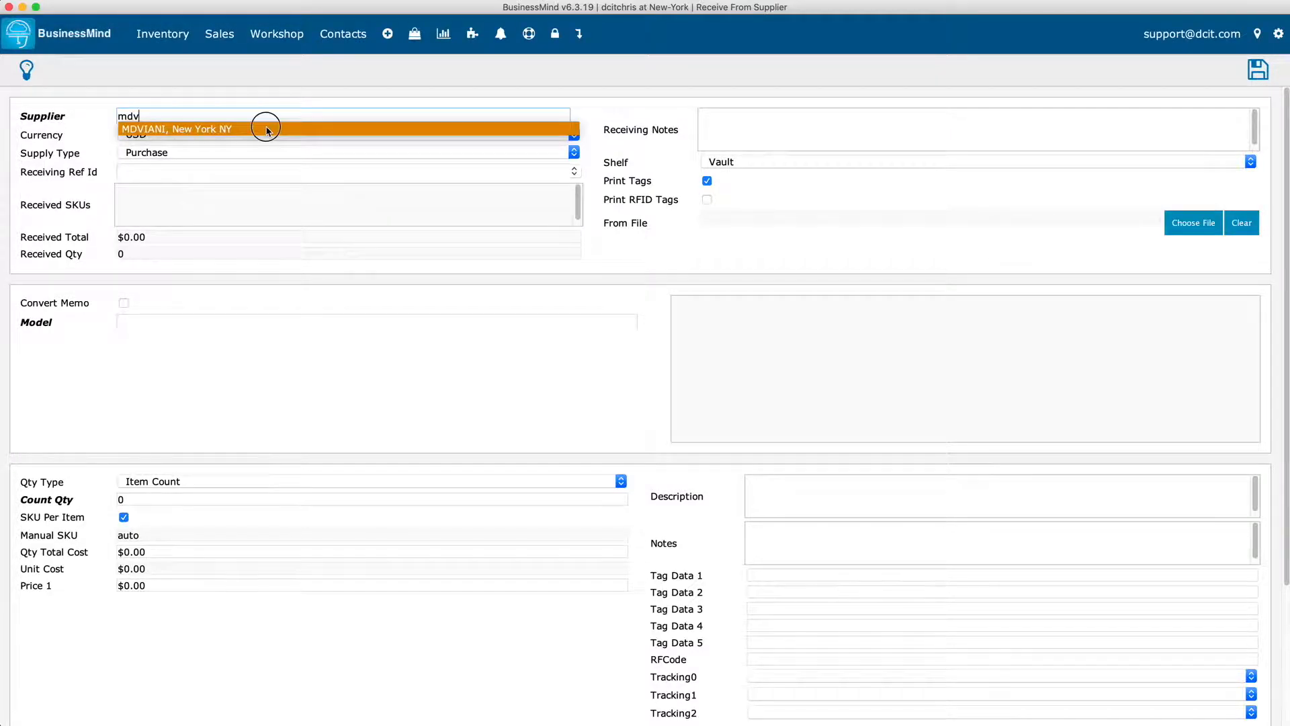
# Set the supply type to Consignment and reopen the existing receiving reference 1CM902RQ.
pyautogui.click(191, 152)
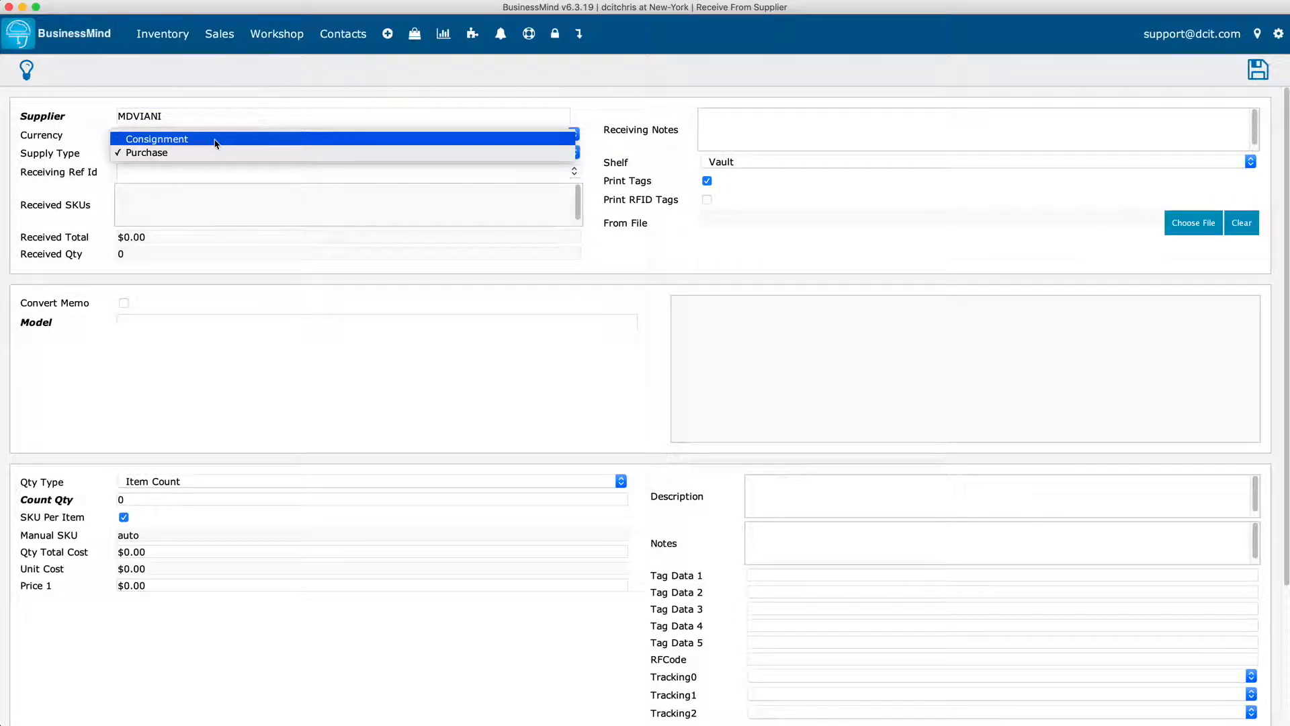
pyautogui.click(215, 141)
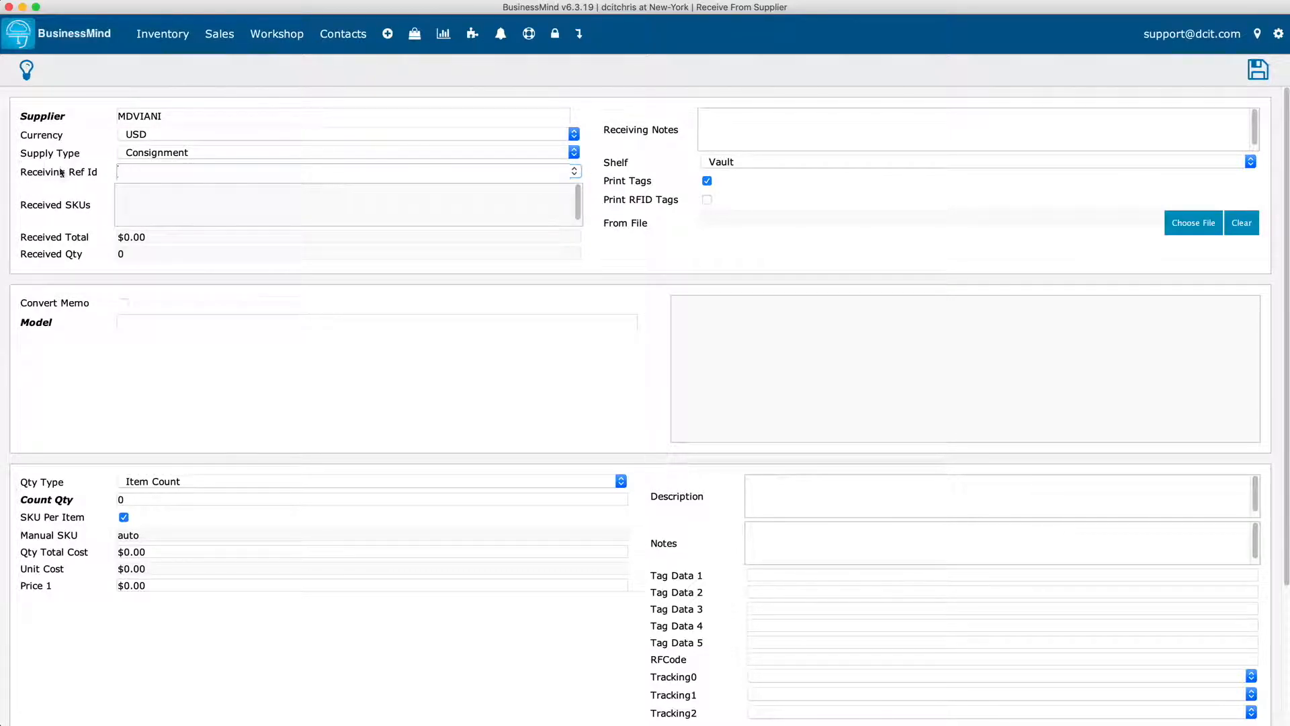
pyautogui.click(577, 172)
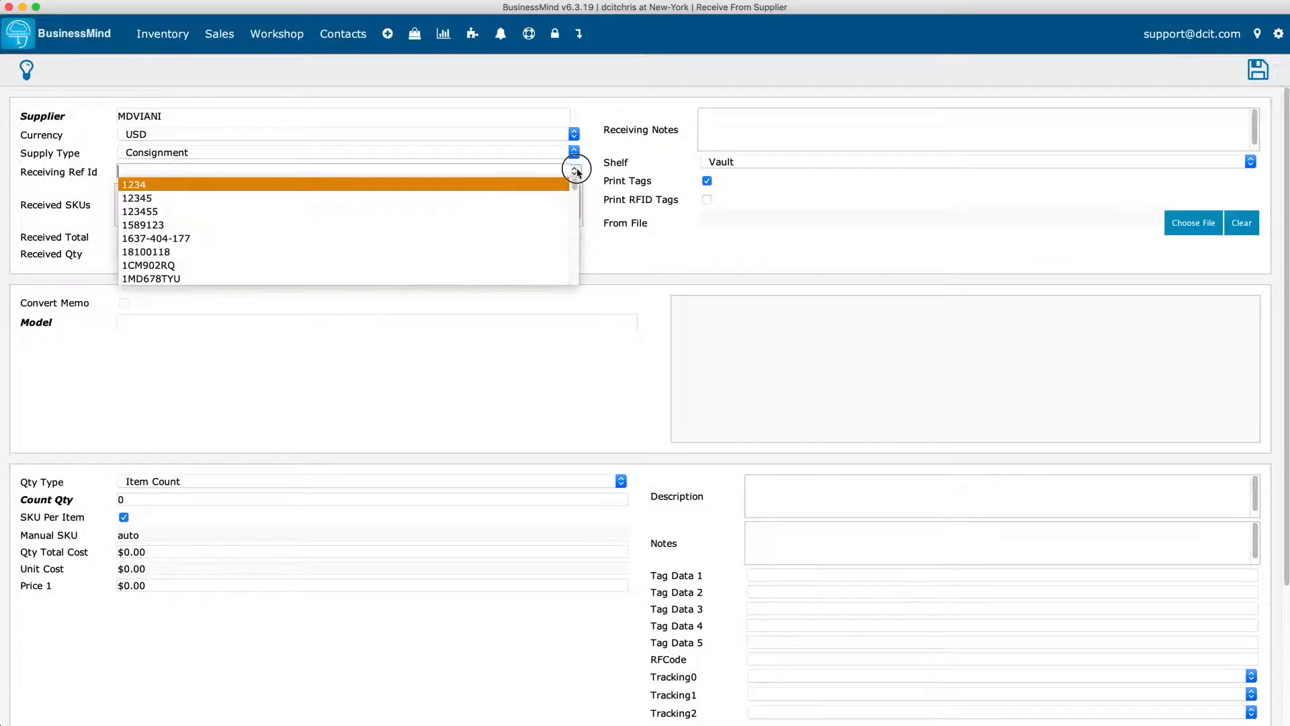
pyautogui.click(185, 266)
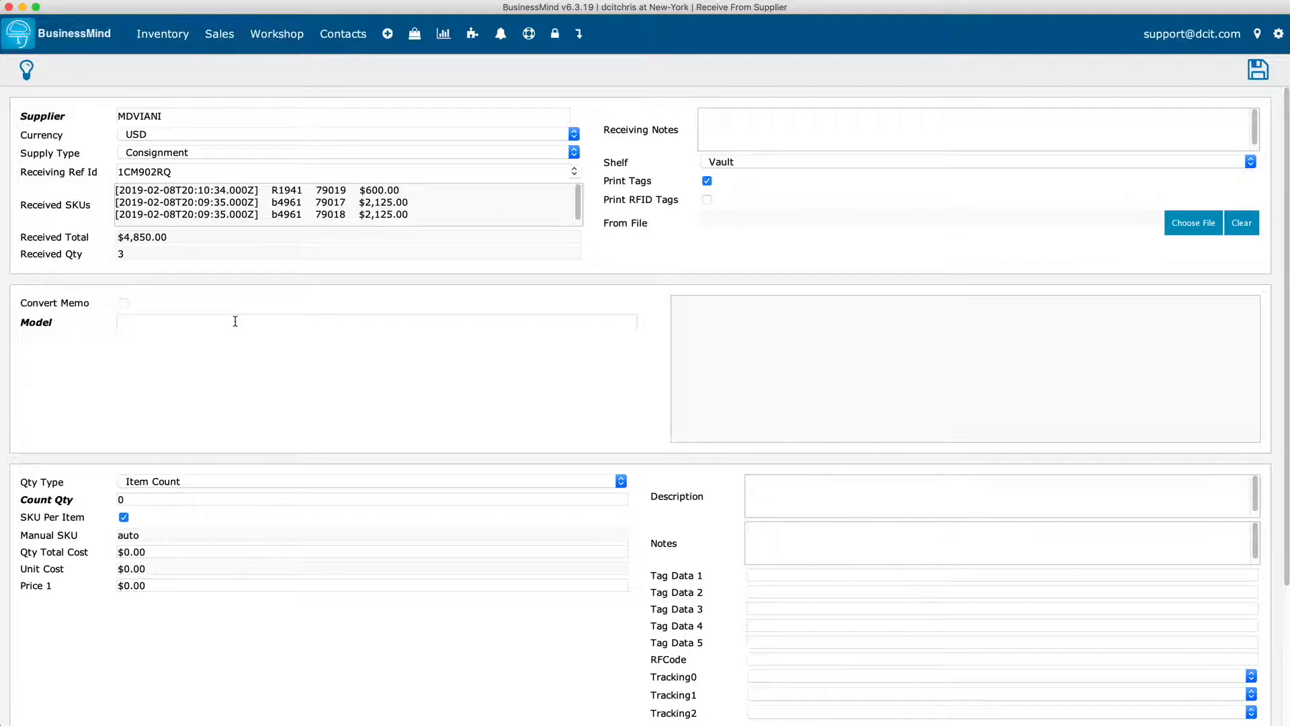
# Create a new model named A9192 for this receipt.
pyautogui.click(142, 323)
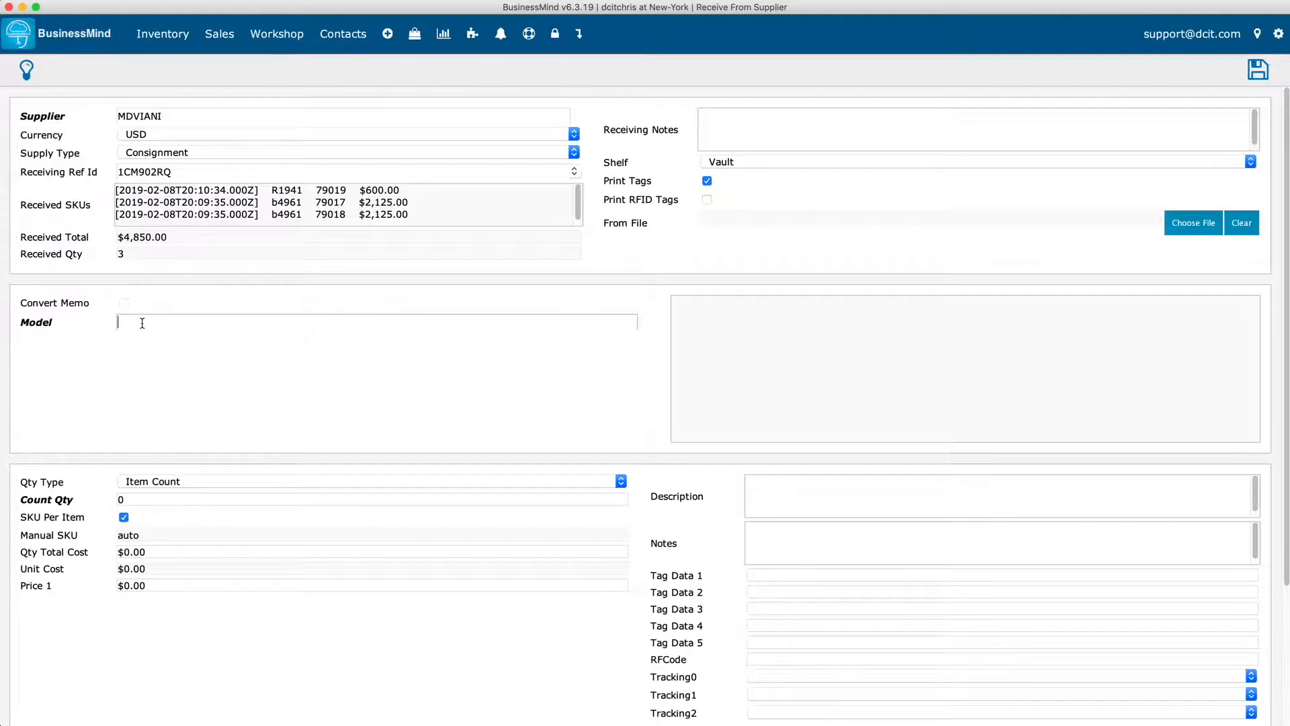
pyautogui.write('A')
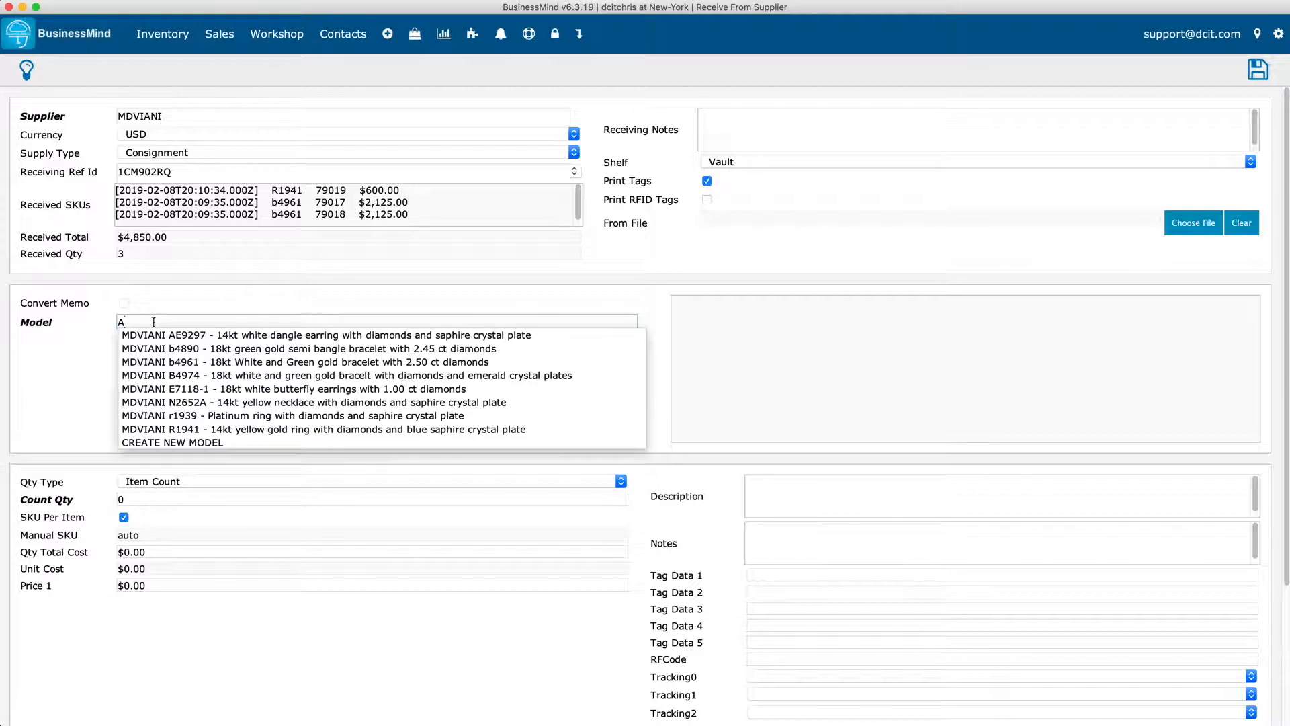
pyautogui.write('9C')
pyautogui.press('BackSpace')
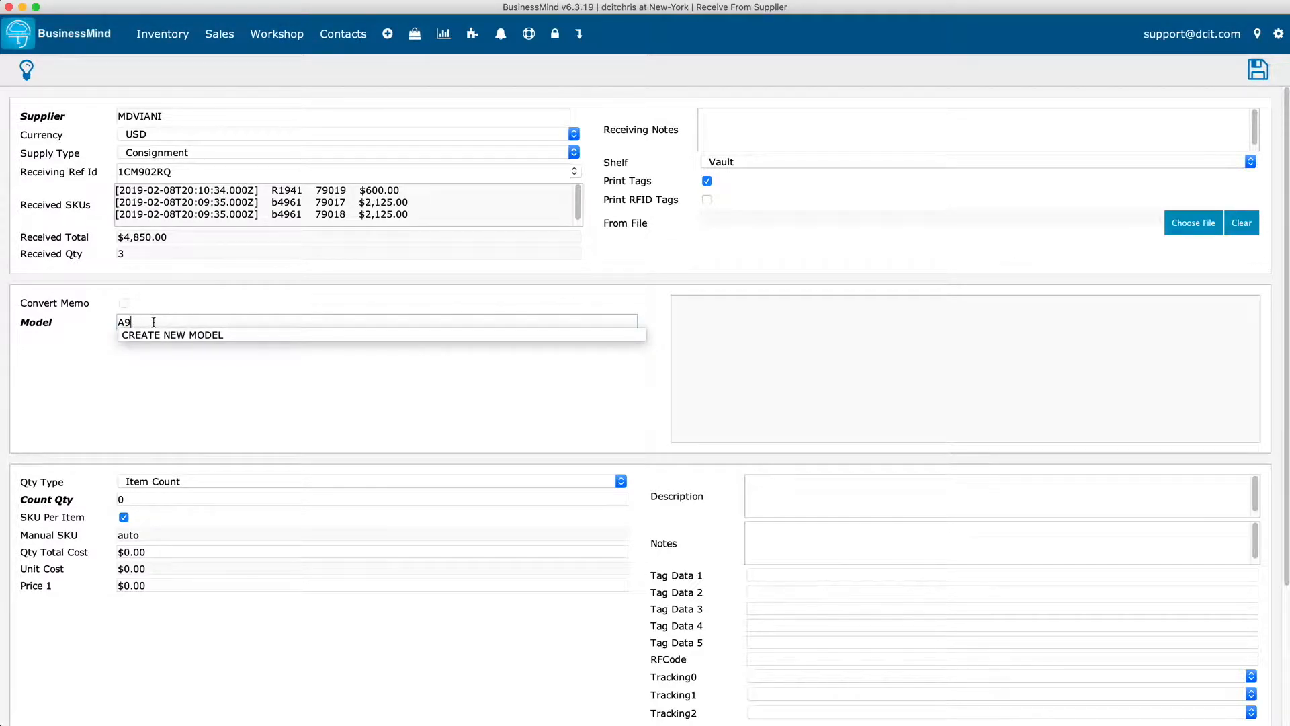
pyautogui.write('192')
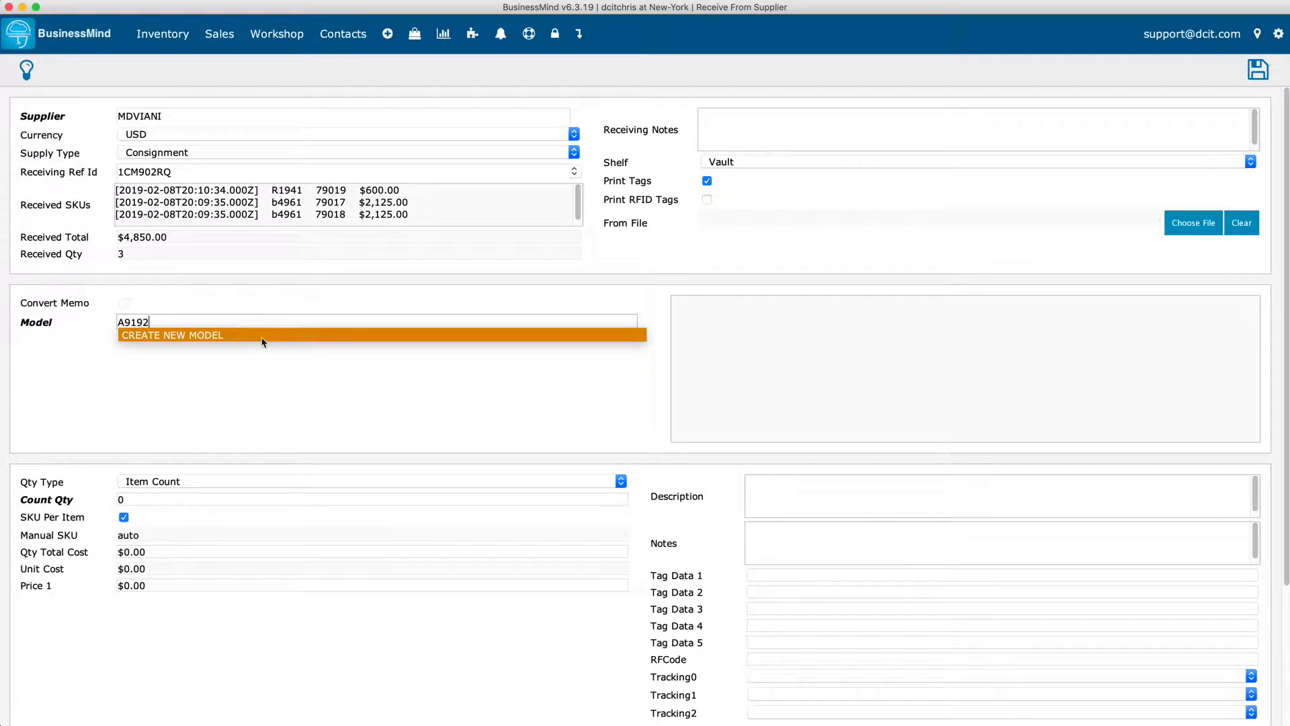
pyautogui.click(262, 336)
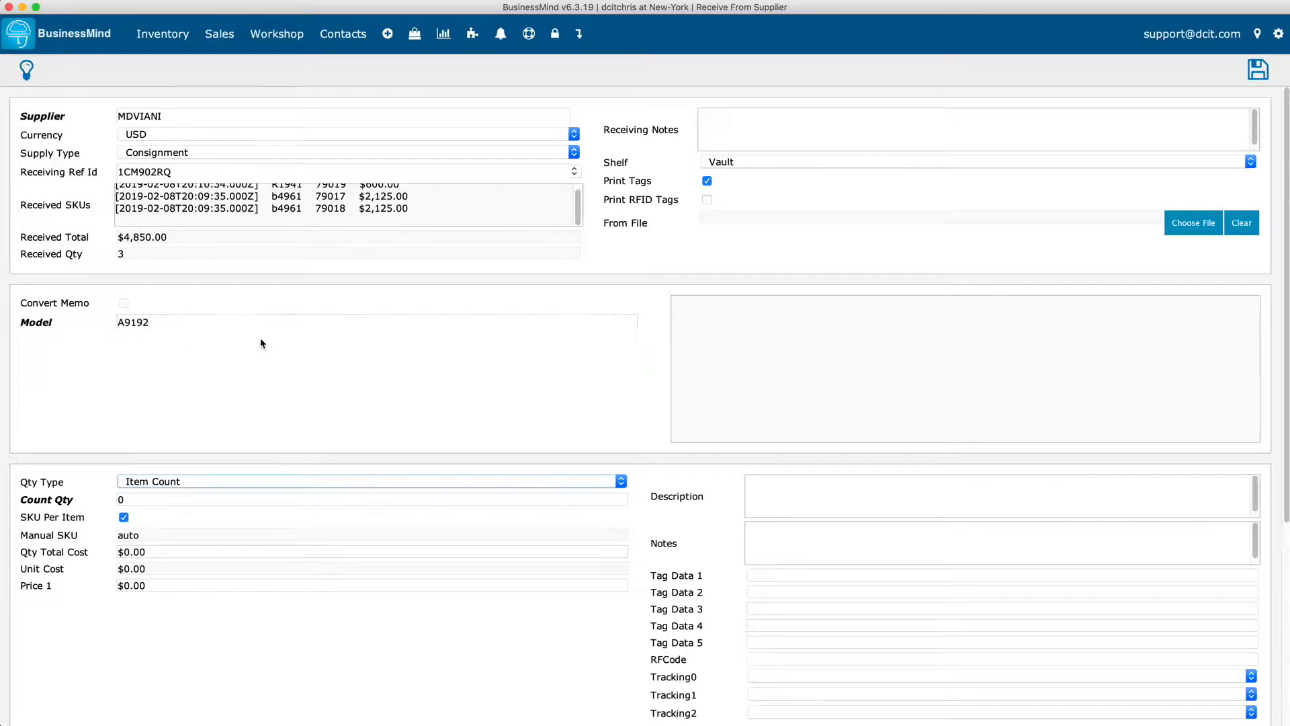
# Set model A9192's count quantity to 1, total cost to $560.00 and Price 1 to $1,500.00.
pyautogui.click(146, 500)
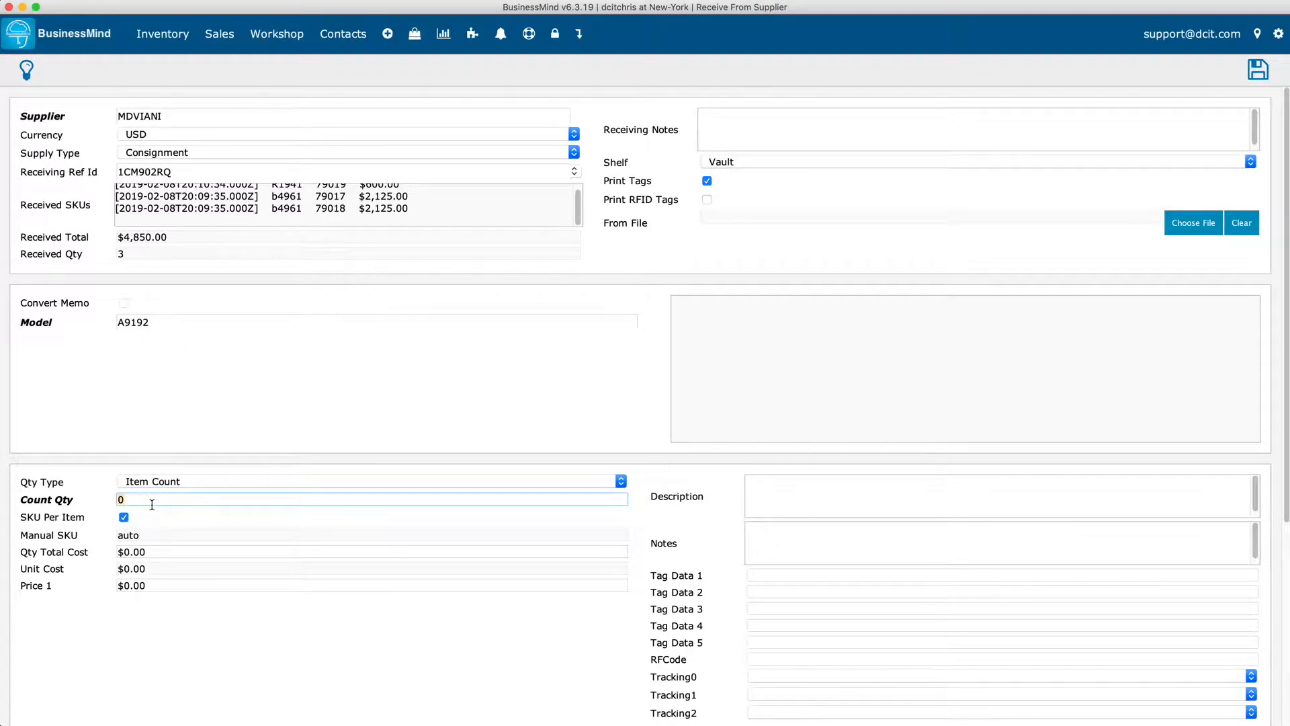
pyautogui.write('1')
pyautogui.press('Tab')
pyautogui.press('Tab')
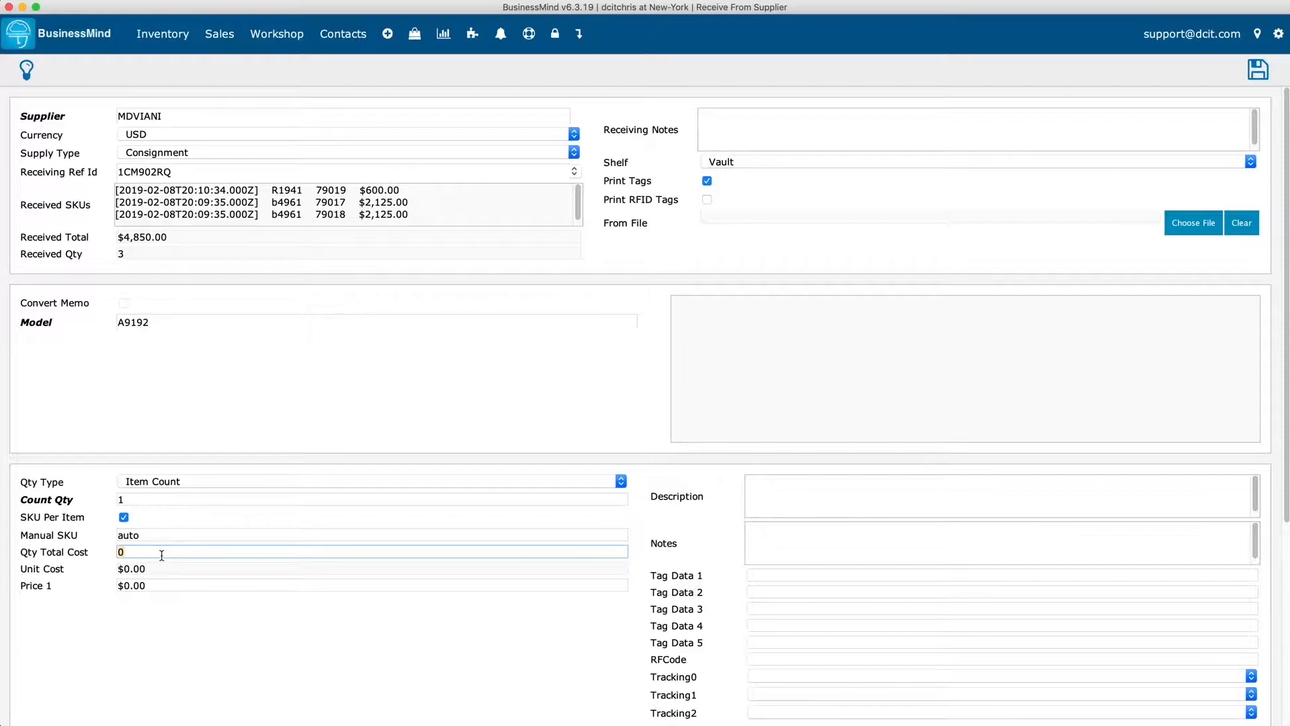
pyautogui.write('560')
pyautogui.press('Tab')
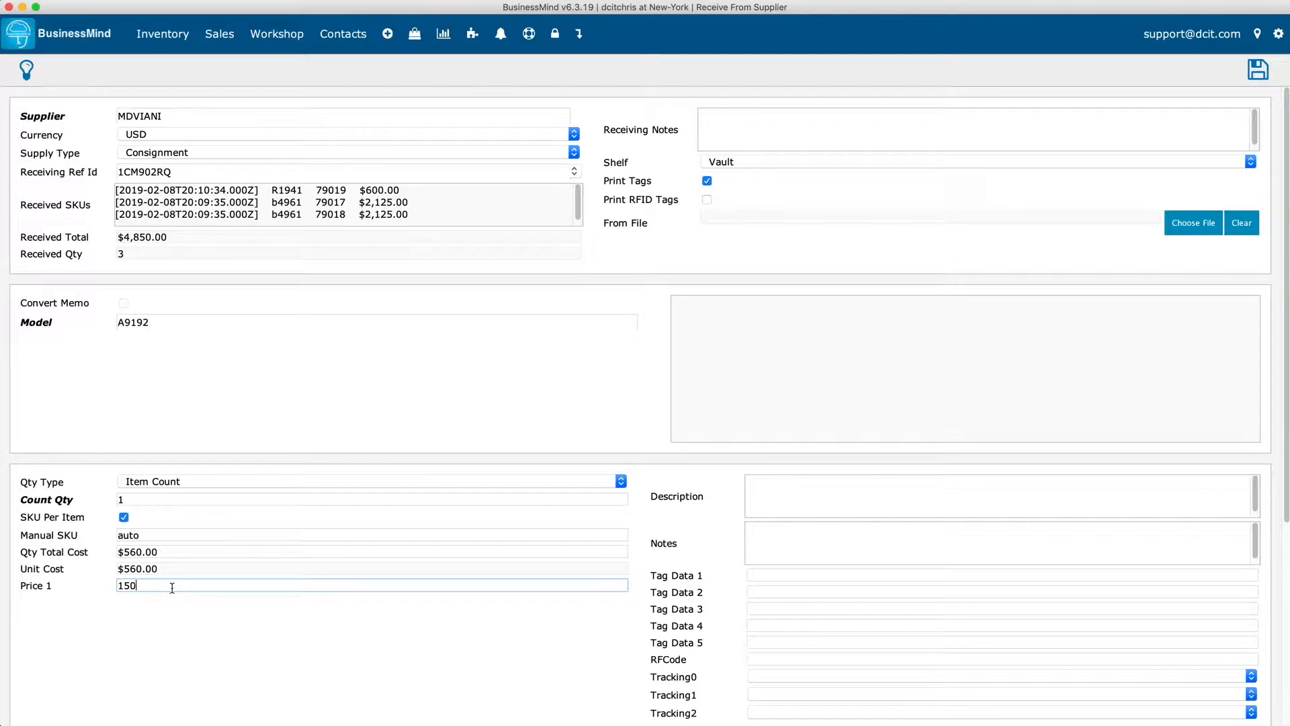
pyautogui.press('Tab')
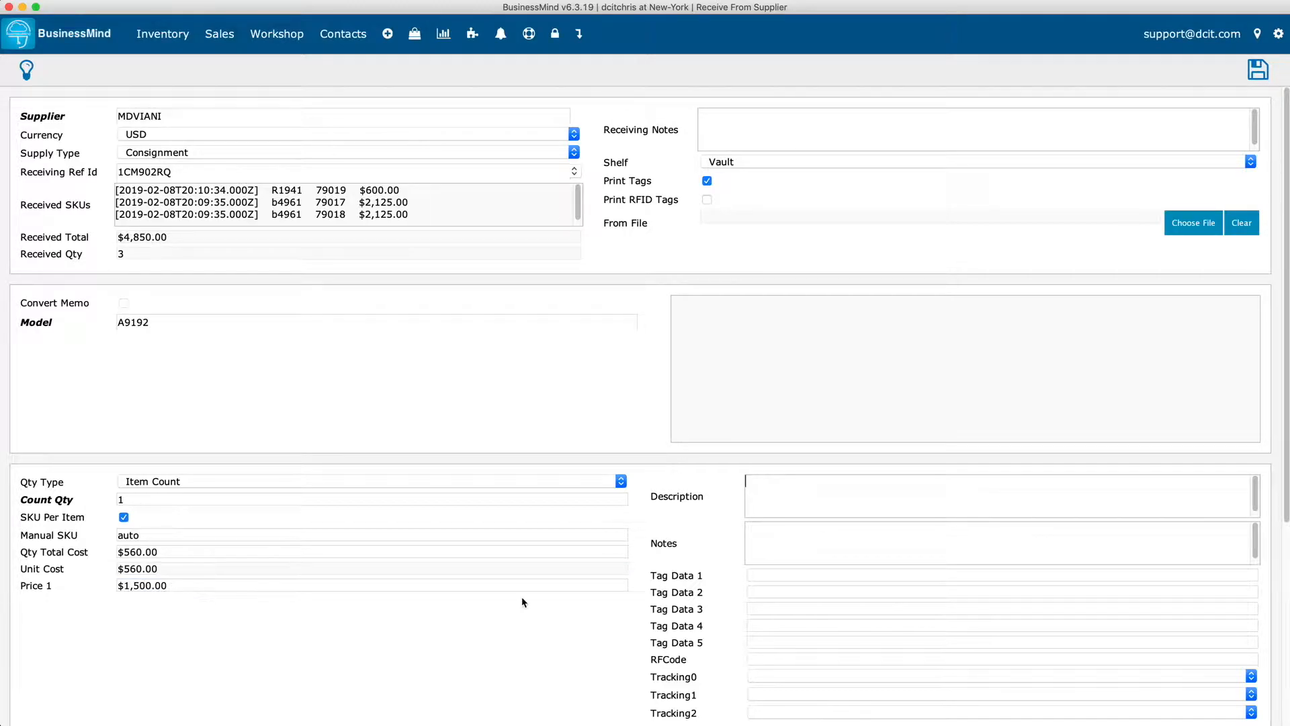
# Describe A9192 as "14kt white gold heart dangle earrings with 1.50 ct diamonds" and set its tracking categories to Earrings, Dangle and Diamond - Ladies.
pyautogui.click(809, 489)
pyautogui.write('14kt white gold heart dangle earrings with 1.50 ct diamonds')
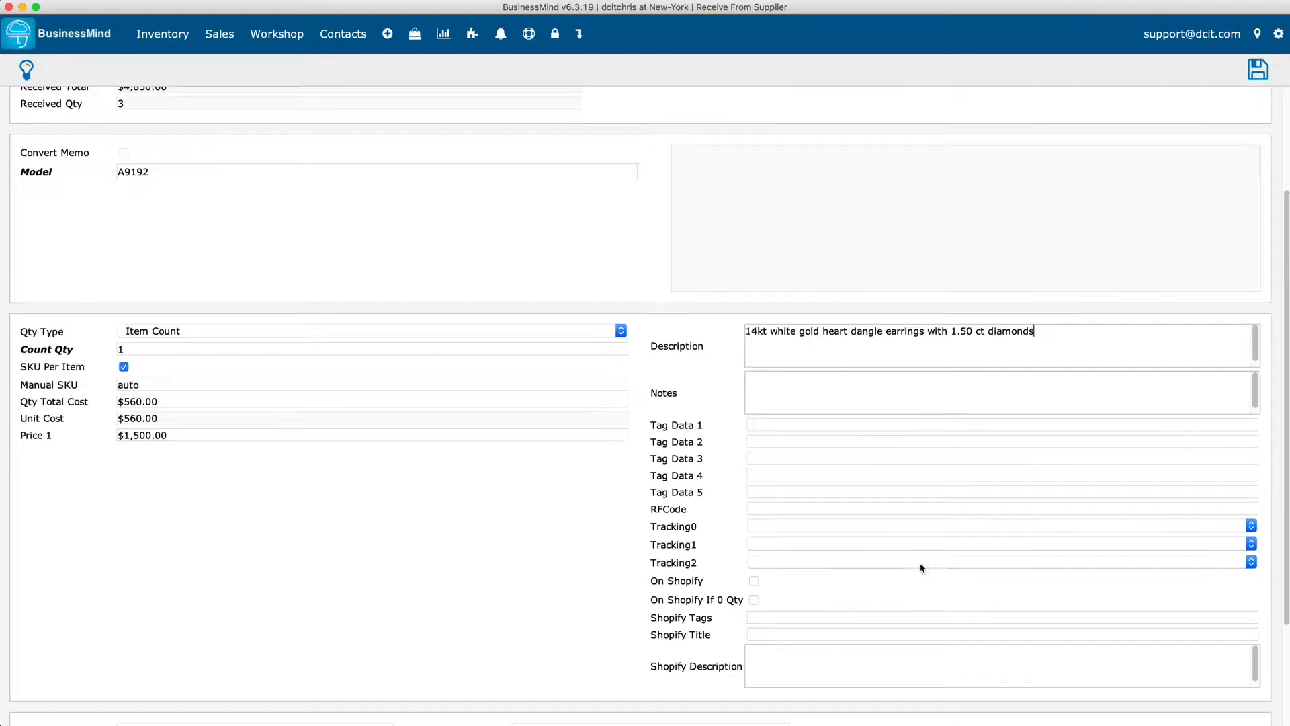
pyautogui.click(791, 525)
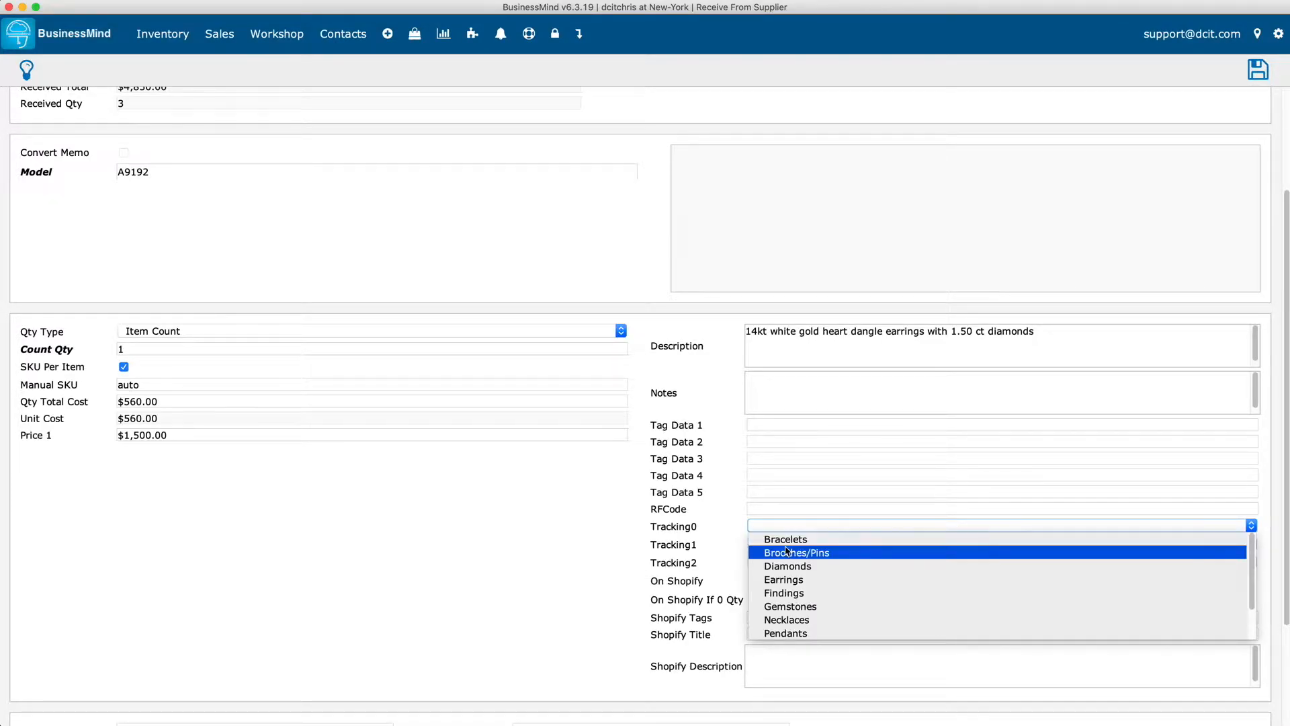
pyautogui.click(781, 578)
pyautogui.click(780, 545)
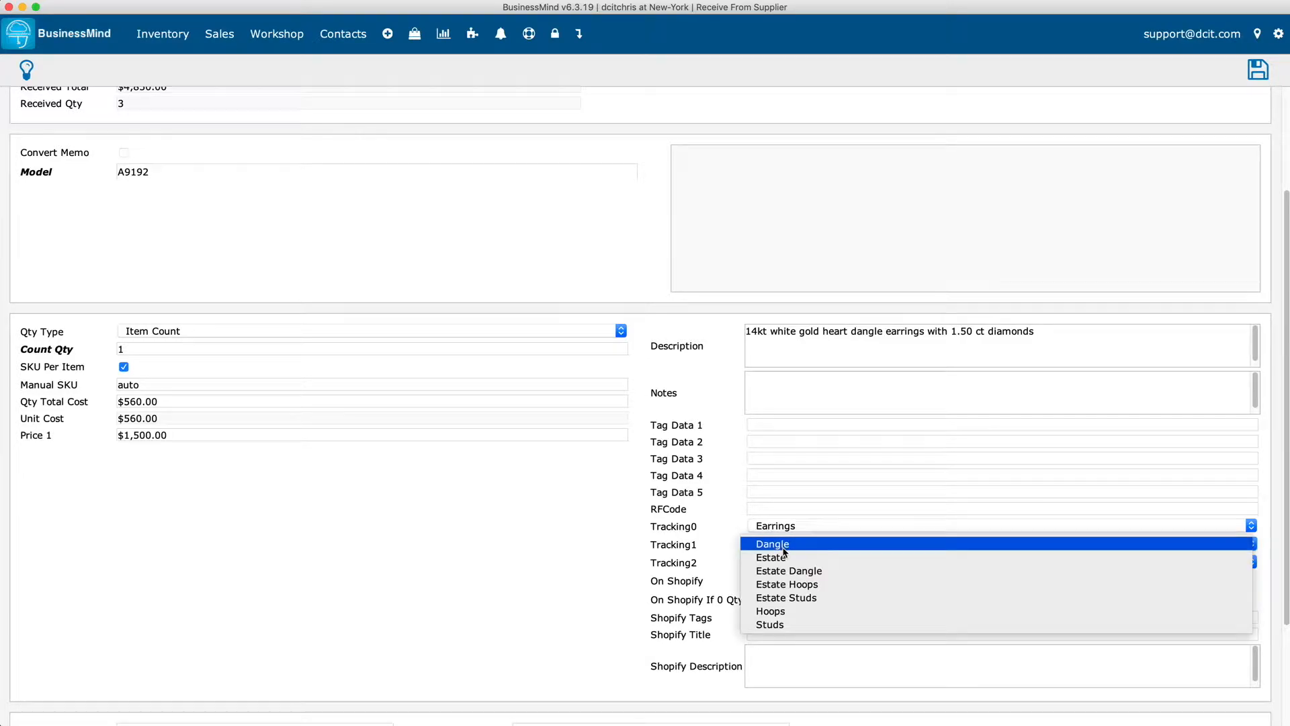
pyautogui.click(779, 544)
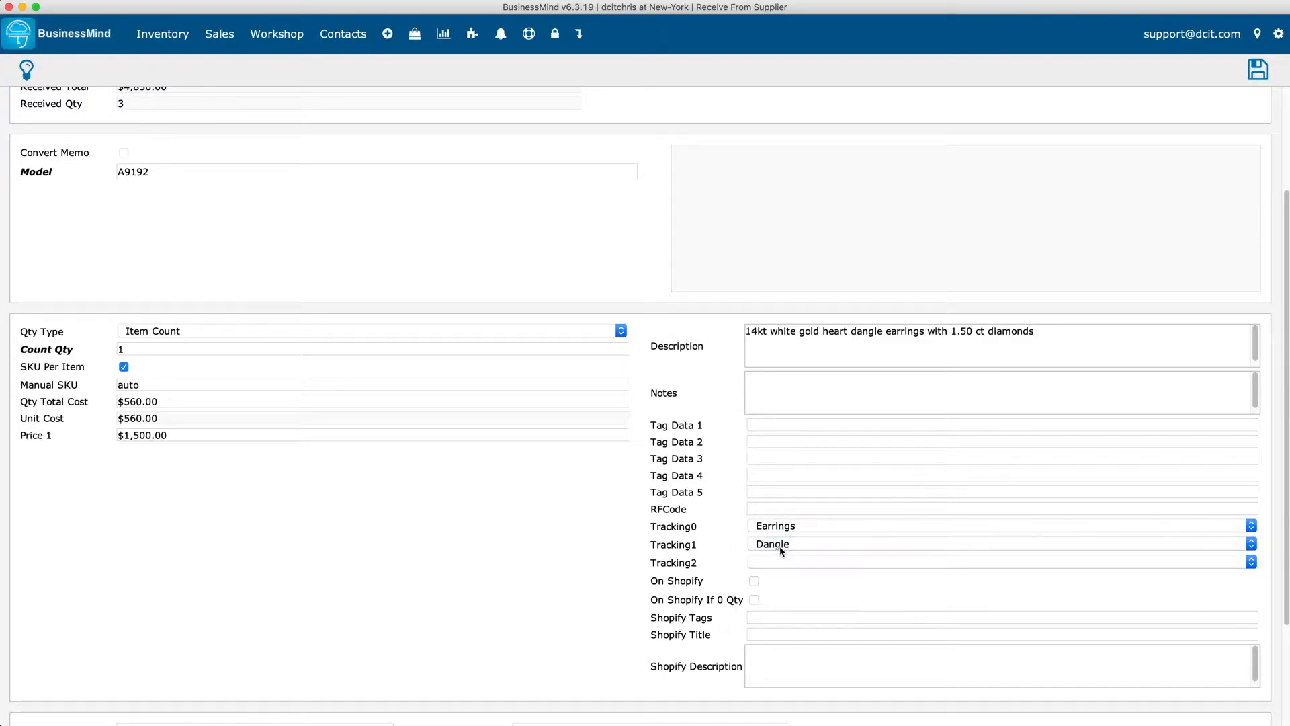
pyautogui.click(784, 559)
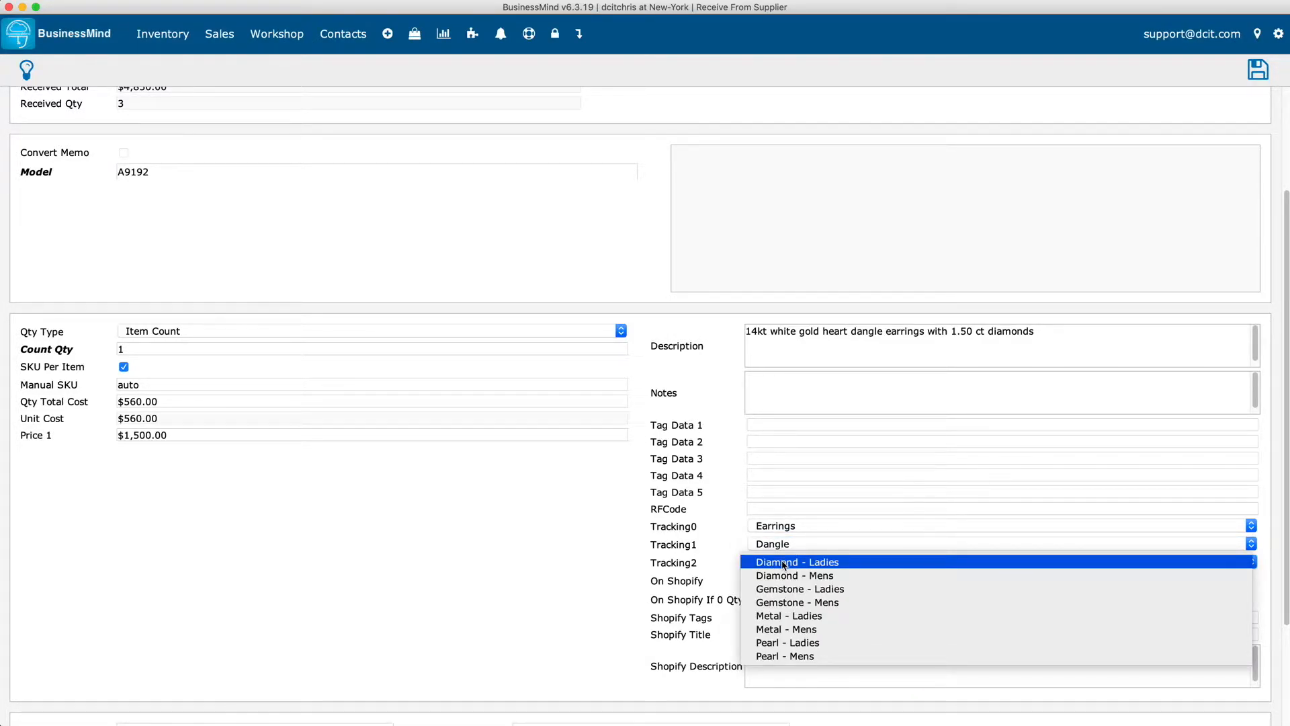
pyautogui.click(783, 563)
# Attach the heart earrings' image file to model A9192 and save its receipt with tag printing turned off, returning to the home screen.
pyautogui.scroll(-3, 781, 571)
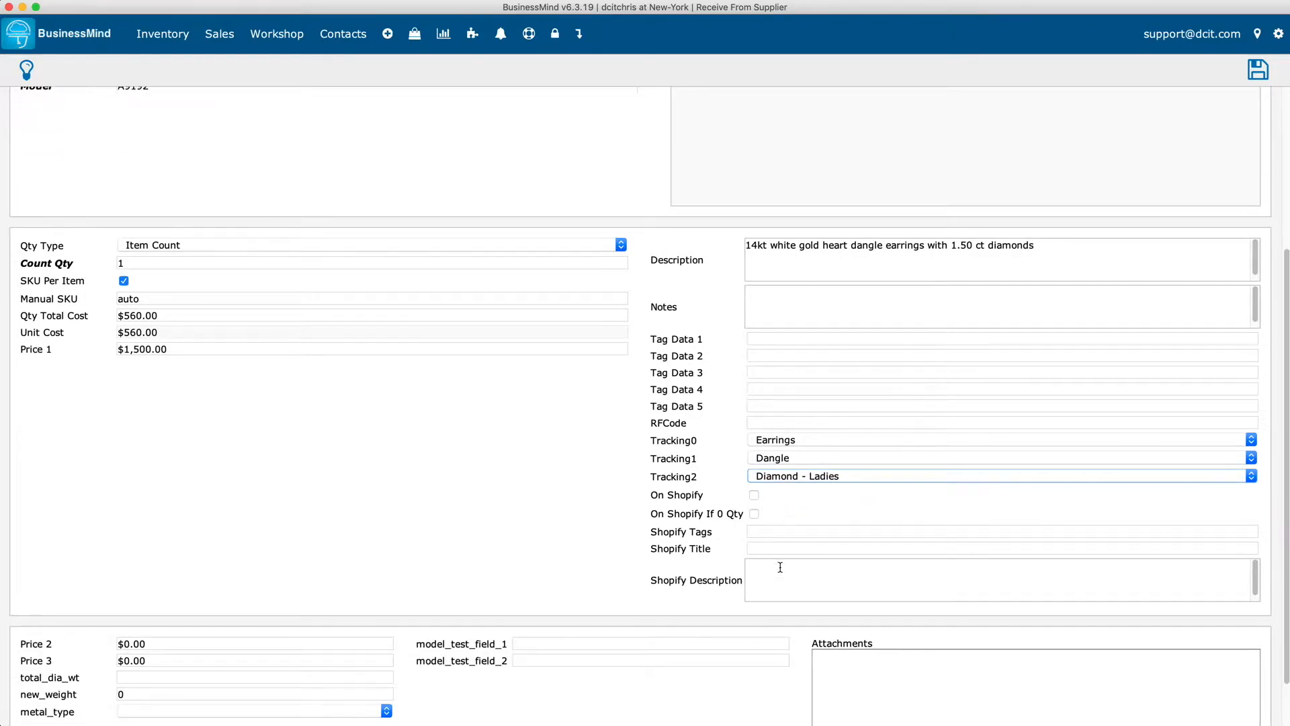
pyautogui.moveTo(305, 682); pyautogui.dragTo(1037, 681)
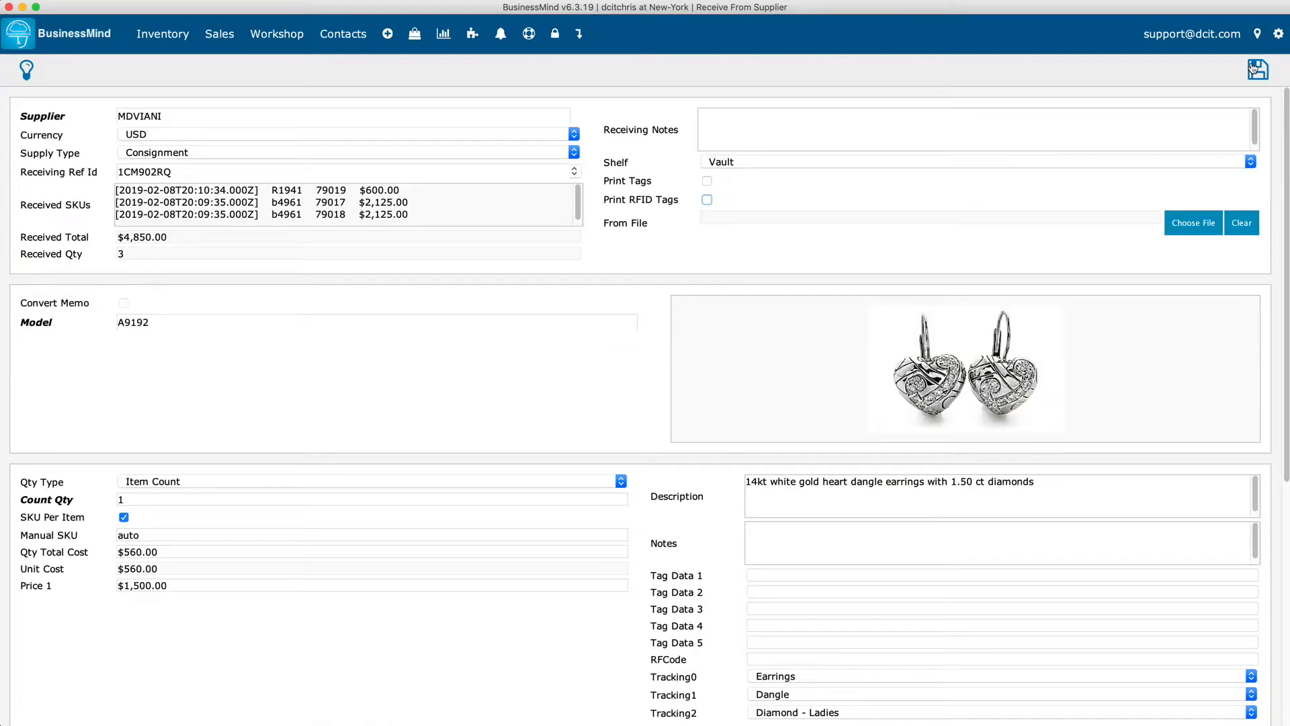
pyautogui.click(1254, 68)
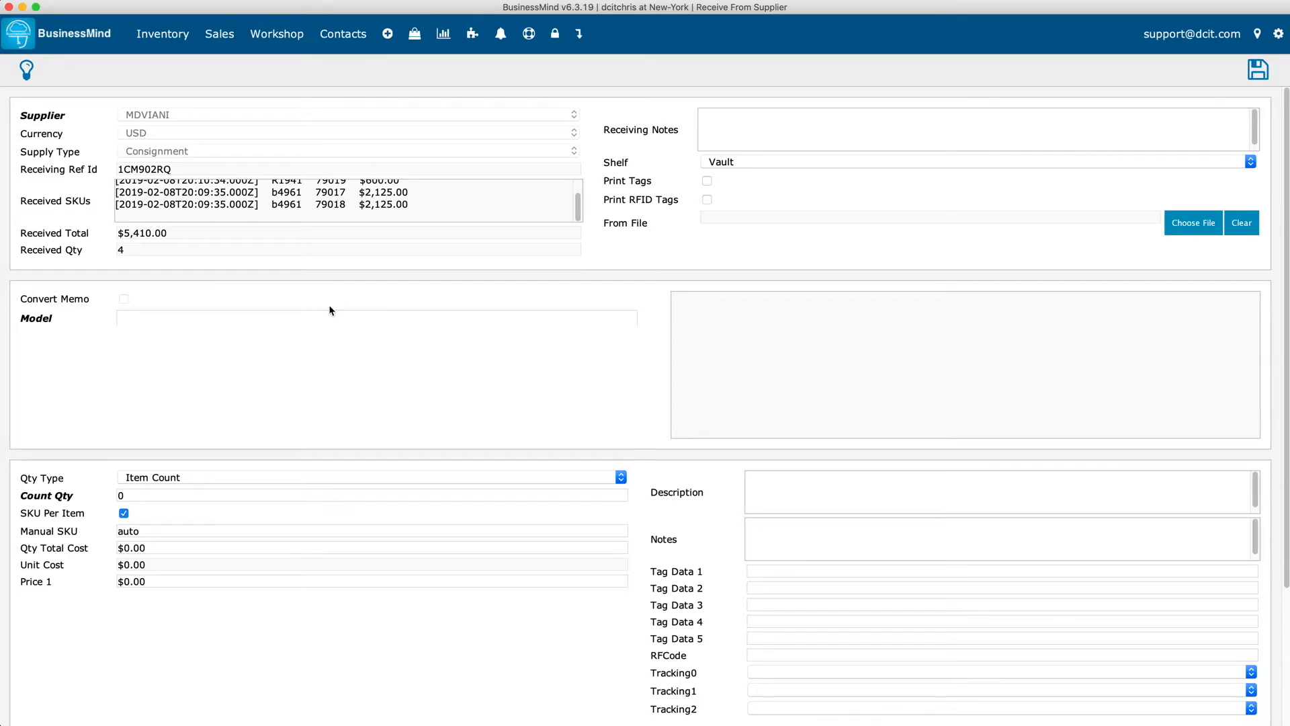
pyautogui.click(76, 41)
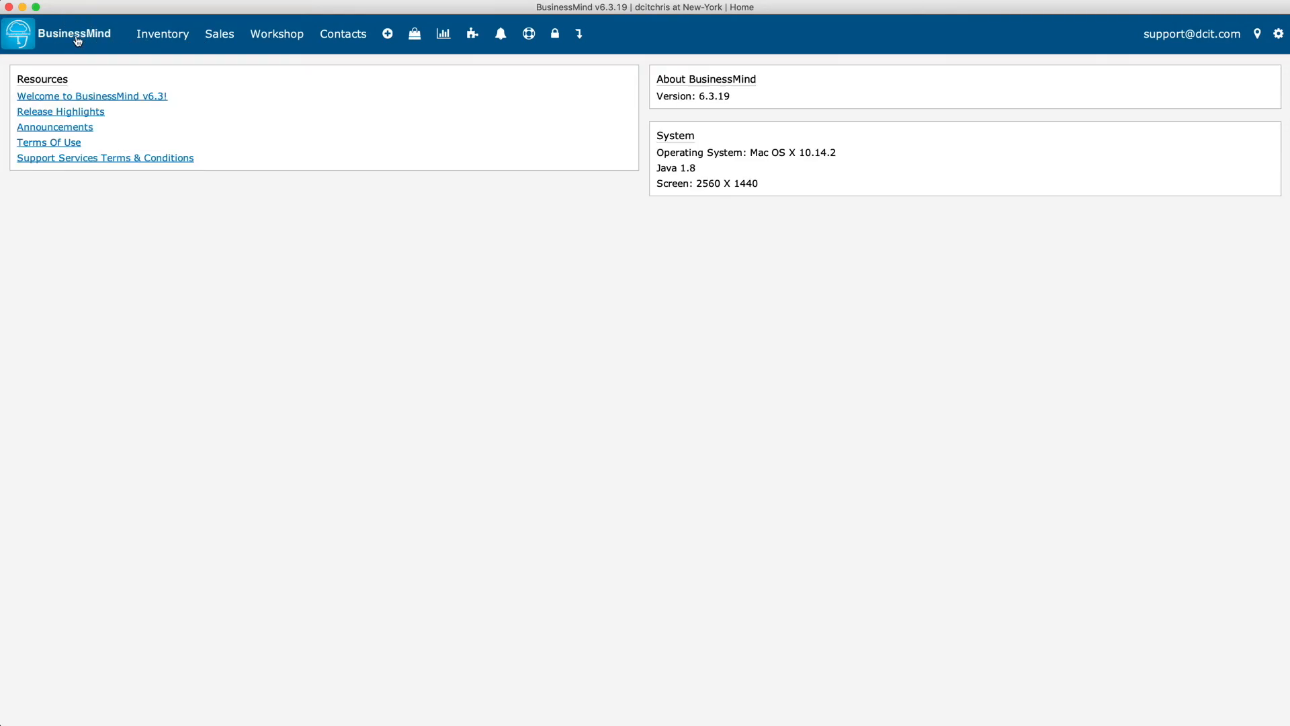